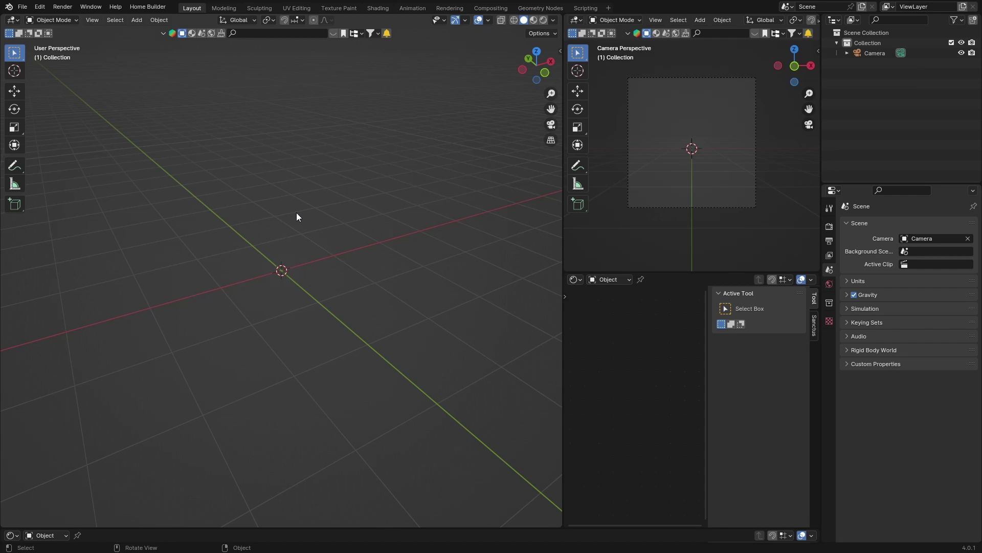
- Add a cylinder and stretch it to about 1.78 times its height along Z
key(shift)
key(shift+a)
mouse_move(259, 241)
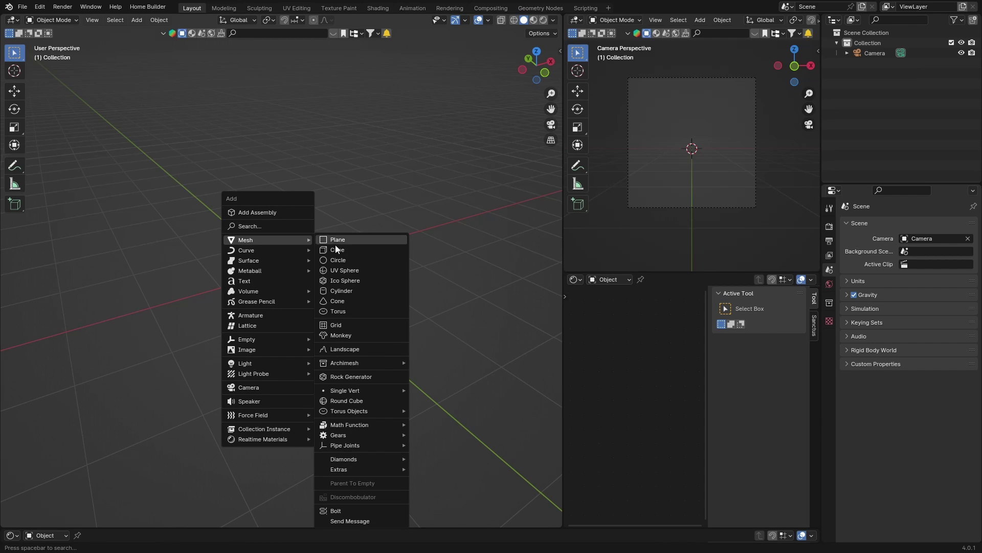
click(347, 289)
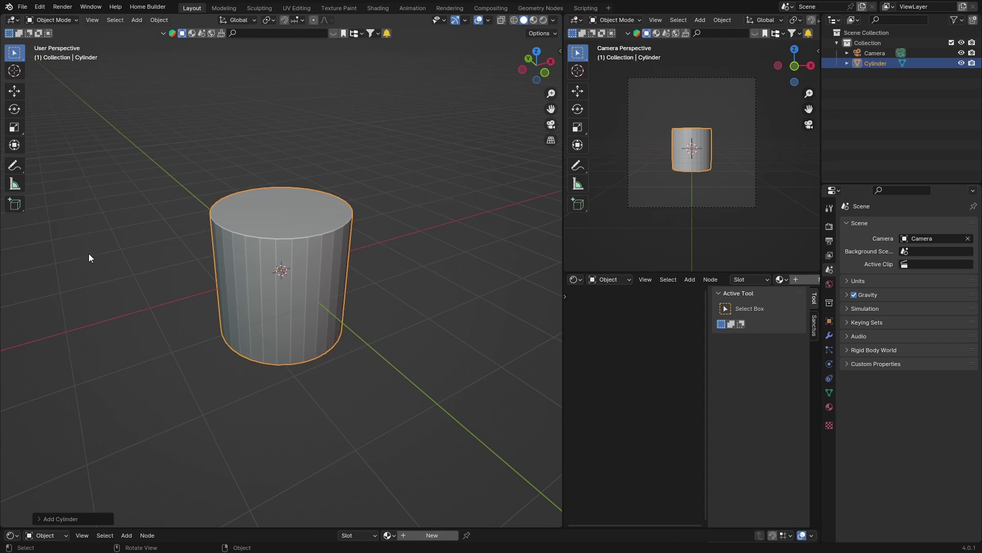
click(15, 127)
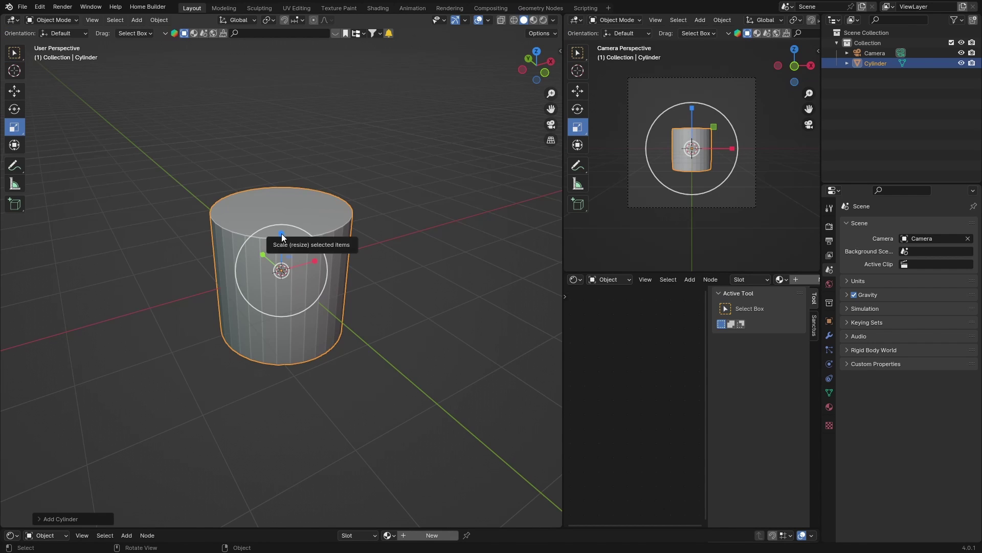
drag(281, 229, 281, 199)
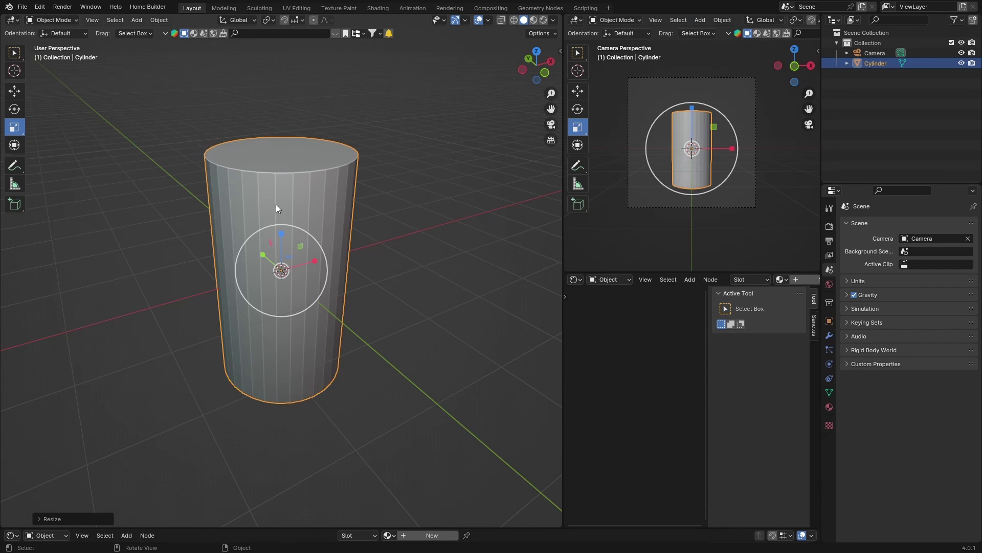
- Apply Shade Smooth to the stretched cylinder
click(427, 180)
click(273, 200)
right_click(272, 200)
click(272, 200)
middle_drag(235, 296, 195, 124)
- In the Shading workspace, give the cylinder a new material with a Principled BSDF
click(374, 7)
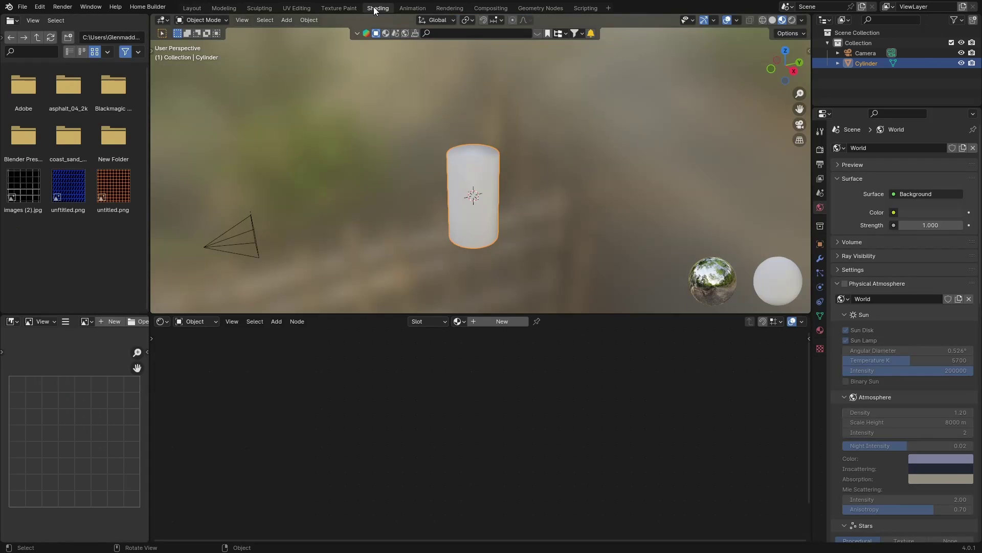
click(499, 322)
middle_drag(440, 249, 453, 180)
scroll(452, 205, up, 4)
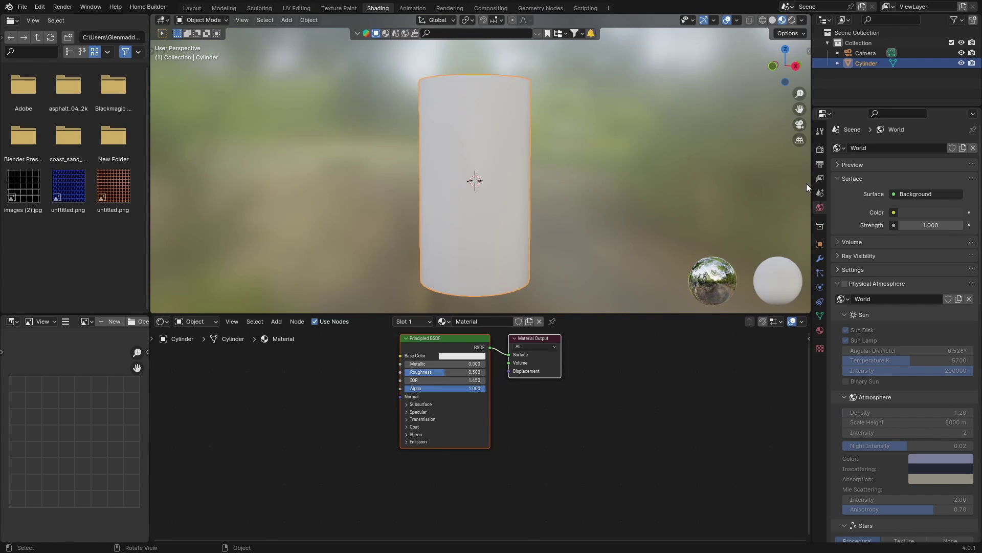
- Set the render engine to EEVEE and select the Principled BSDF node
click(822, 149)
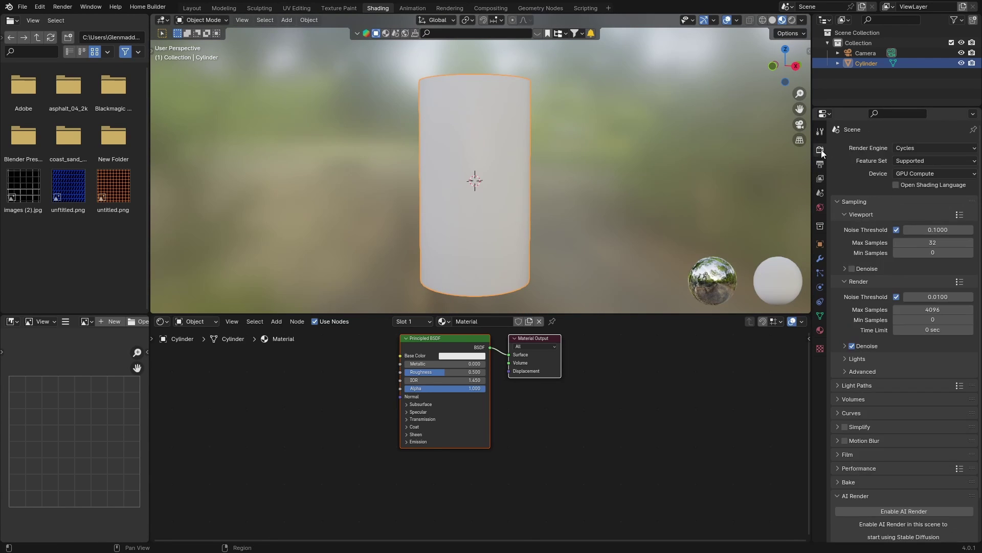
click(923, 149)
click(910, 160)
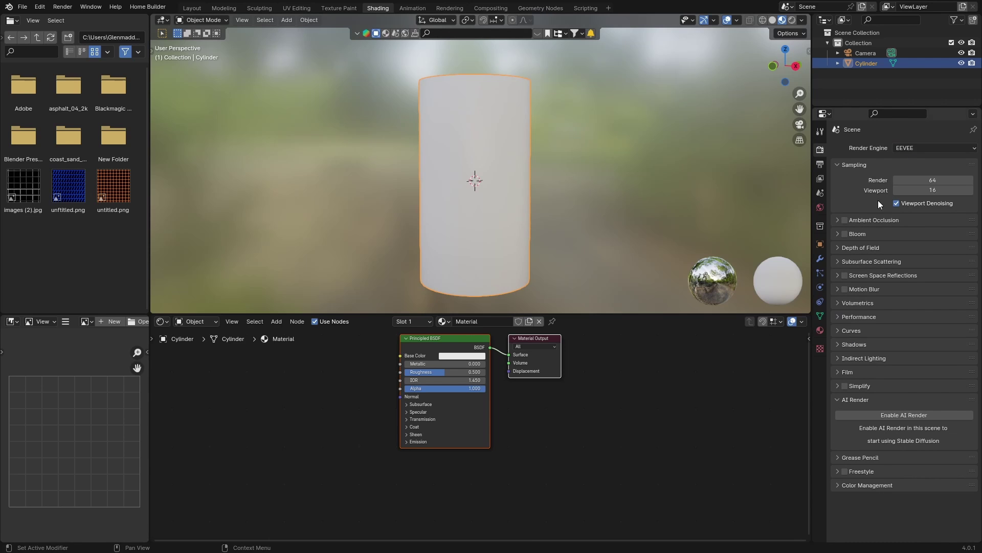
click(417, 345)
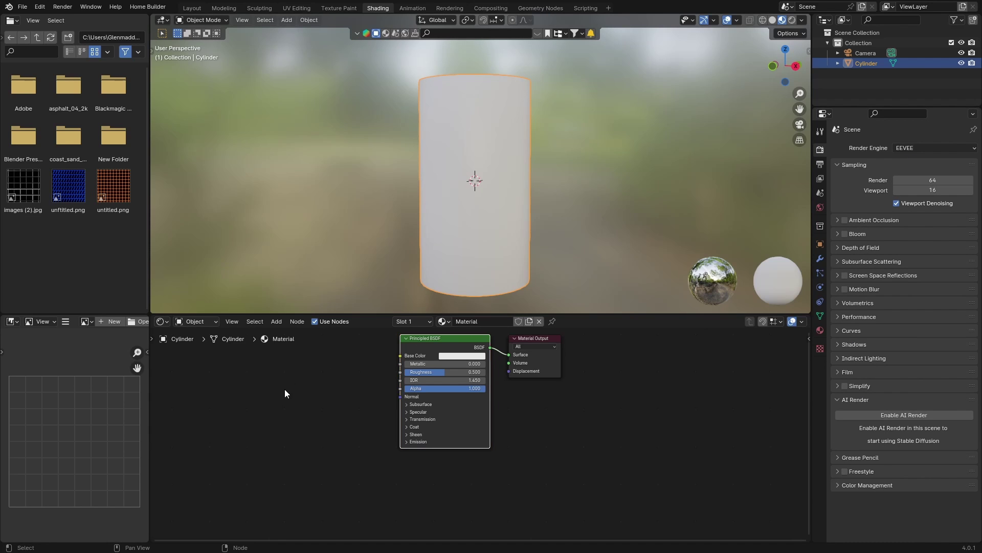
- Replace the Principled BSDF with a Mix Shader placed beside the Material Output
key(x)
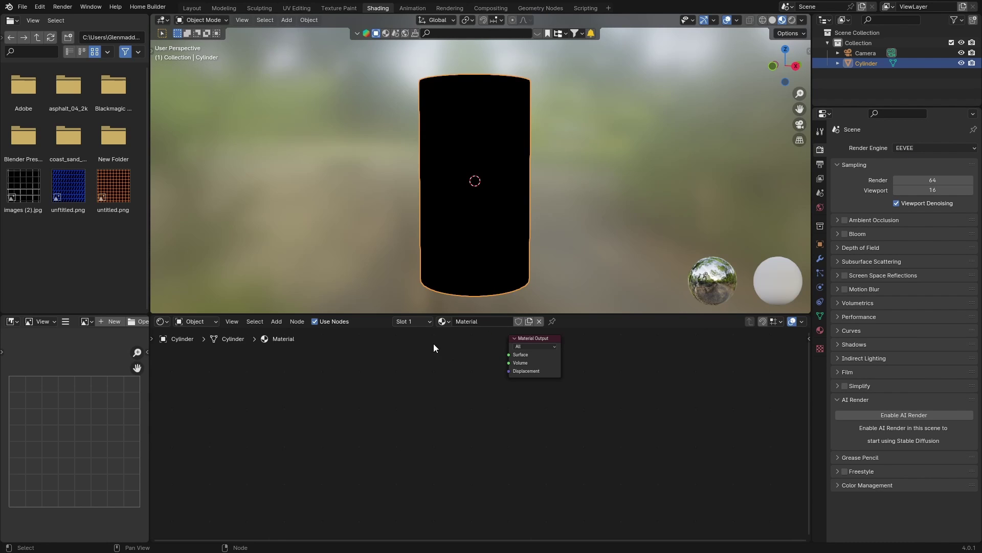
key(shift+a)
text(m)
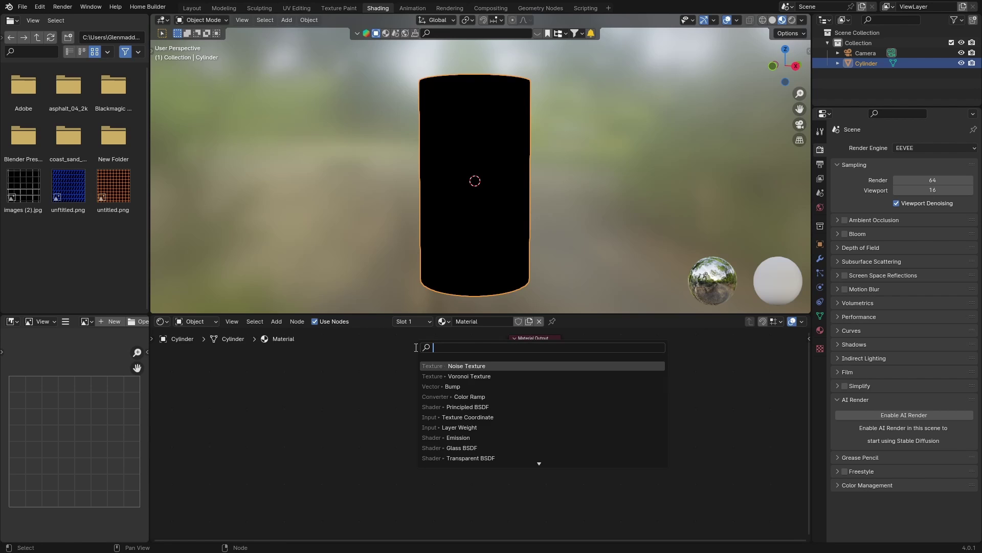
text(ix)
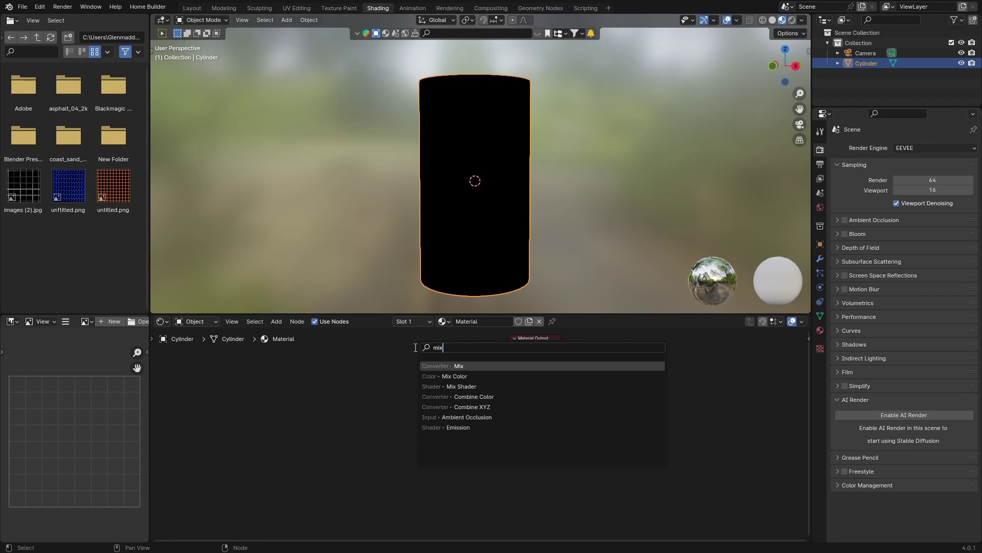
key(Down)
key(Down)
key(Return)
click(446, 366)
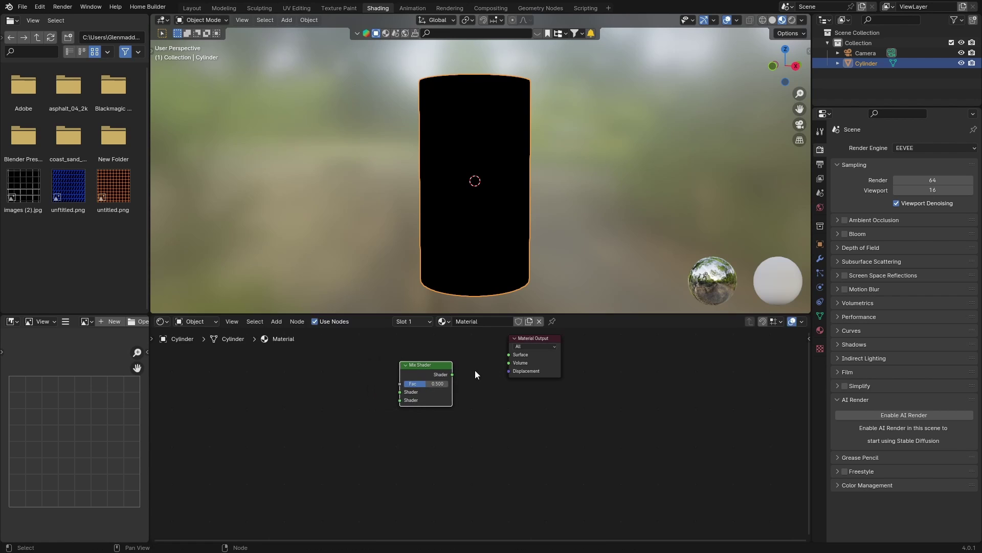
drag(539, 359, 574, 386)
drag(423, 377, 551, 384)
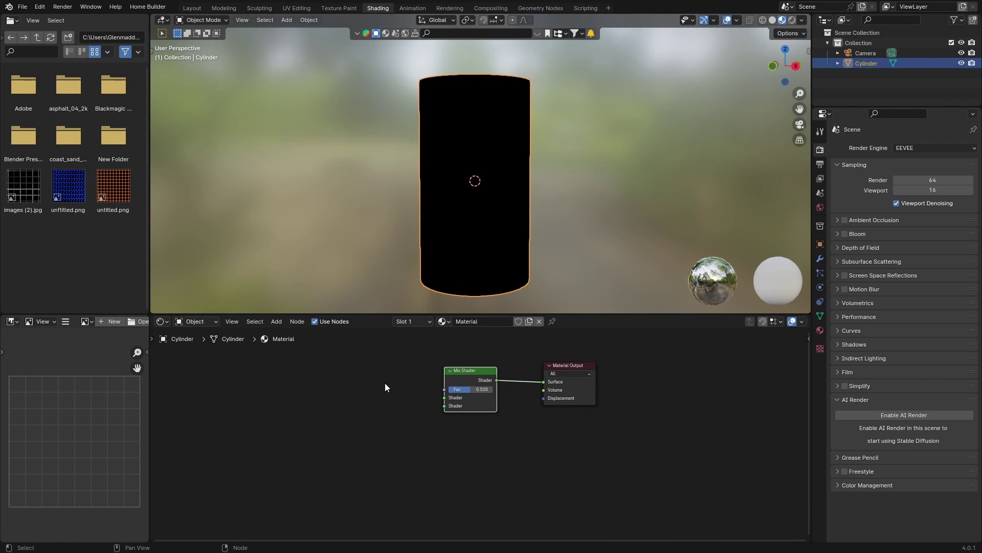
- Add a Glass BSDF and connect it to the Mix Shader's first shader input
key(shift+a)
text(g)
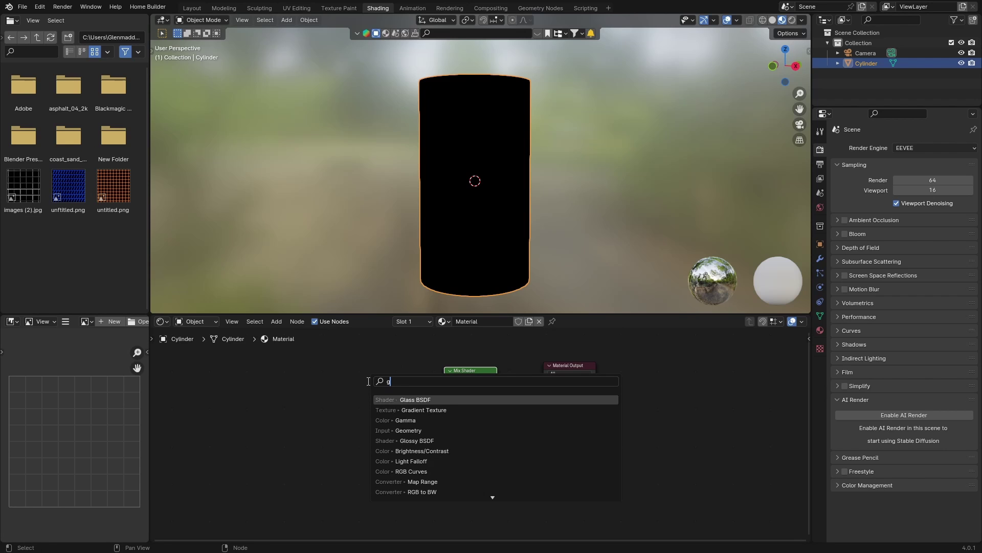
text(las)
key(Return)
click(400, 386)
drag(401, 384, 444, 398)
drag(353, 382, 353, 362)
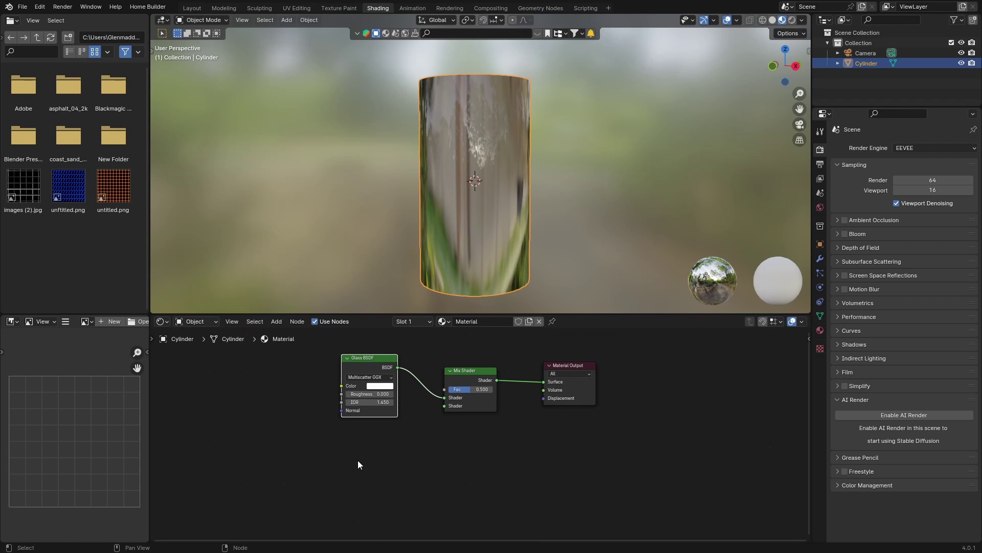
- Add a Transparent BSDF and connect it to the Mix Shader's second shader input
key(shift+a)
click(333, 425)
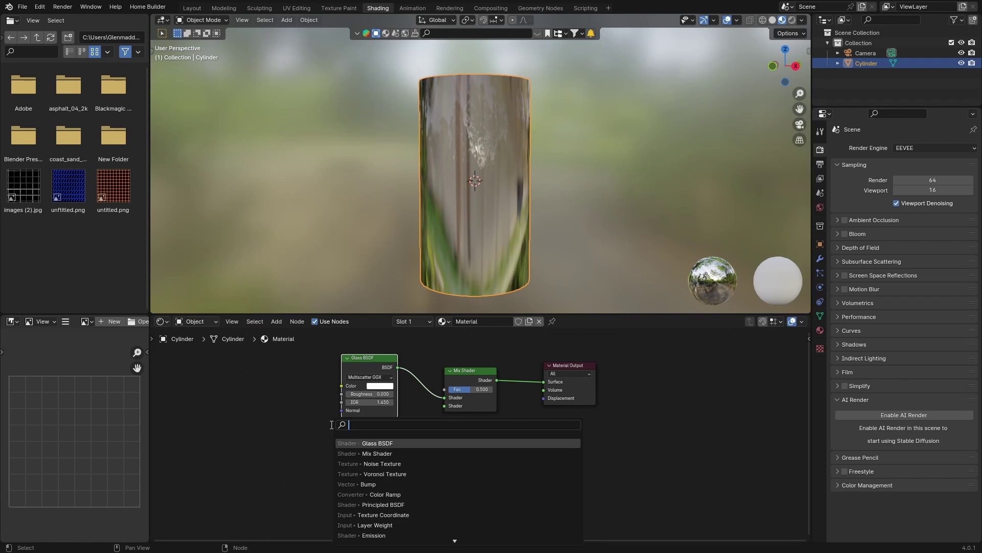
text(tr)
key(Down)
key(Return)
click(348, 434)
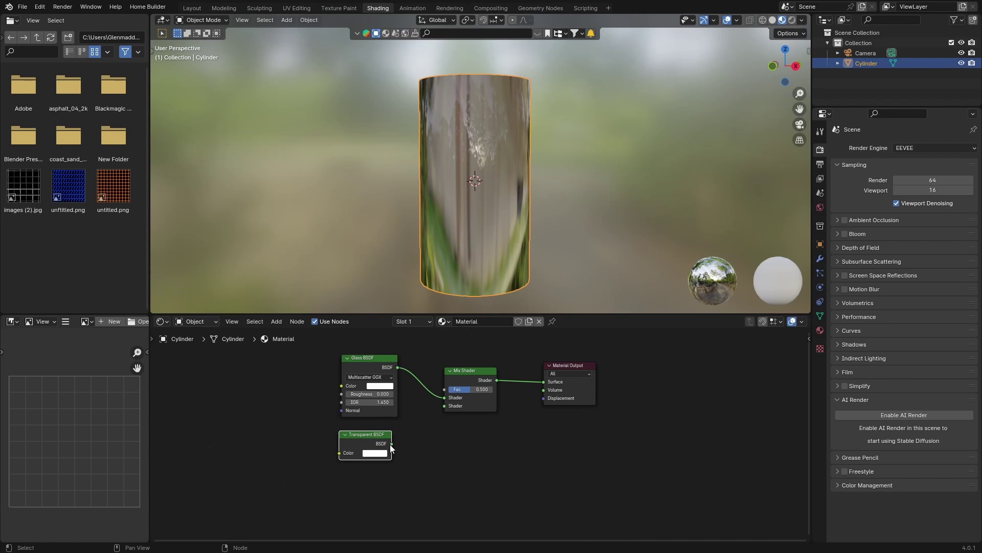
drag(392, 444, 444, 406)
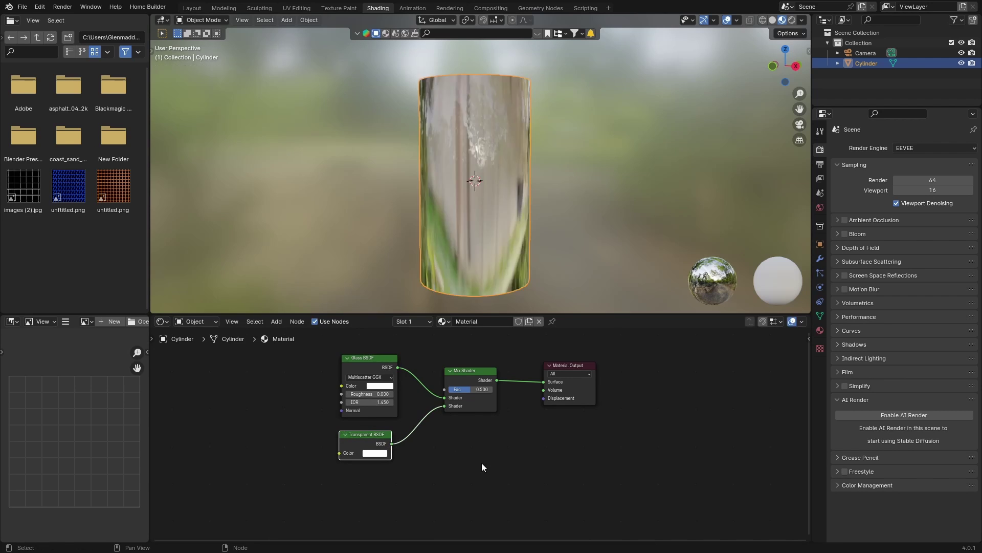
middle_drag(429, 355, 432, 391)
- Add a Layer Weight node, wire its Fresnel into the Mix Shader Fac, and set Blend to 0.100
key(shift+a)
text(la)
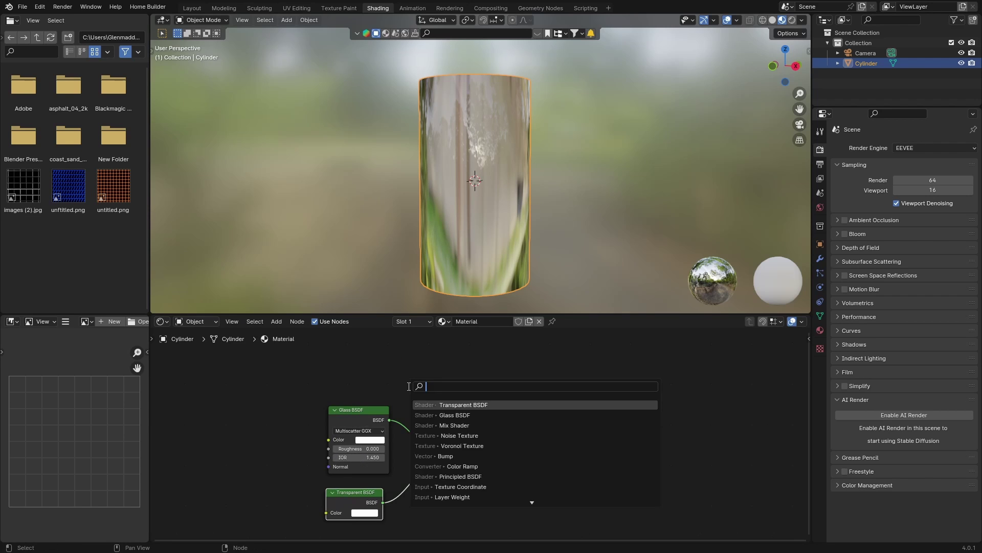
text(yer)
key(Return)
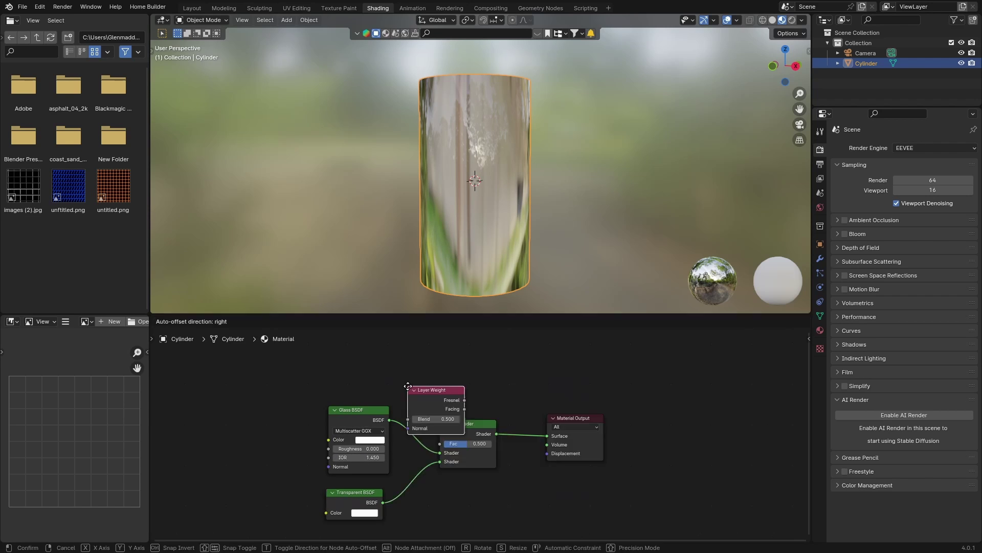
click(370, 349)
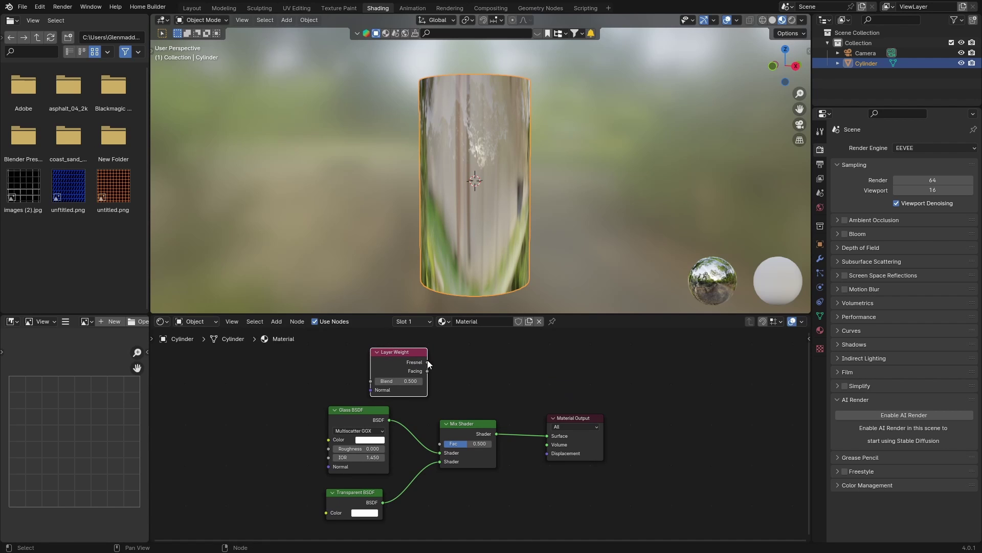
drag(427, 362, 440, 443)
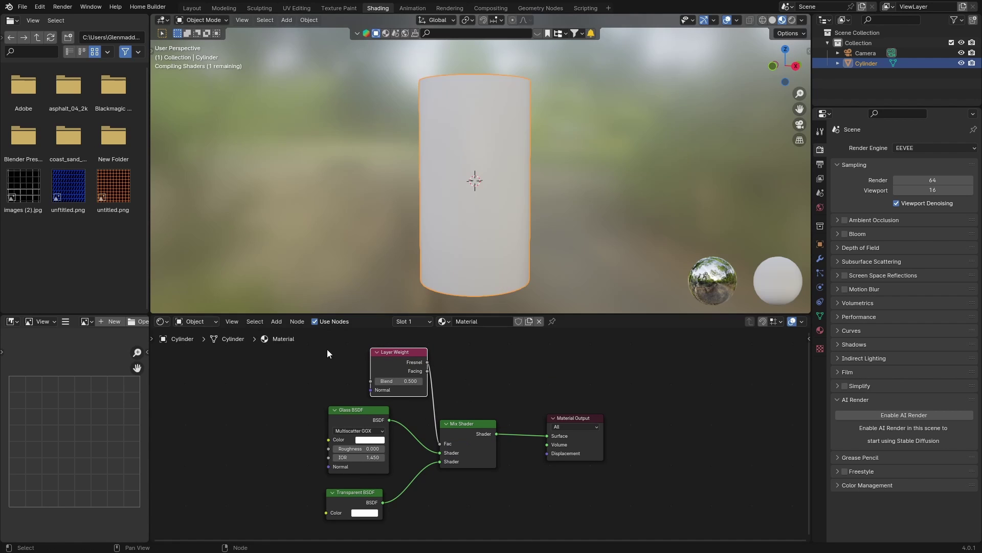
click(403, 381)
text(0.)
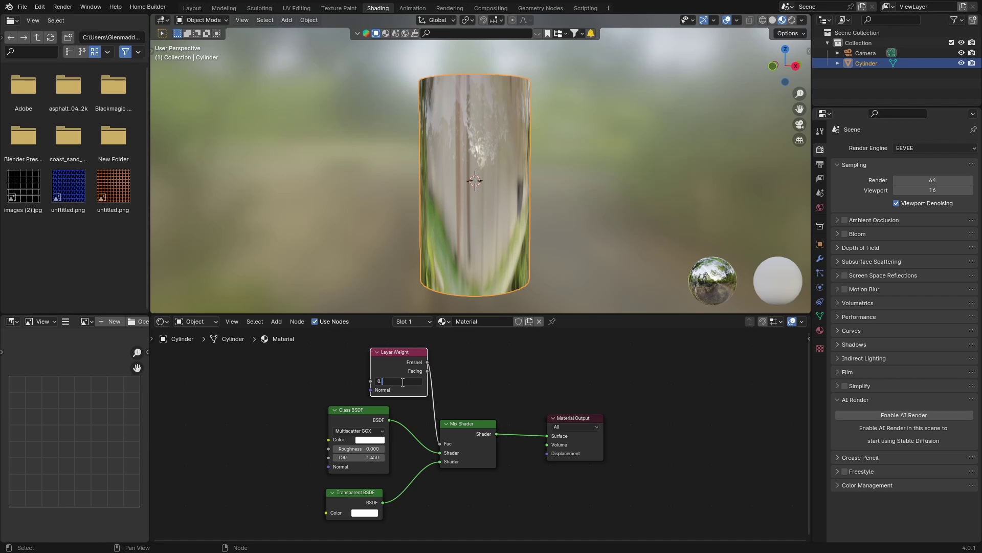
text(01)
key(Return)
- In the Layout workspace, move the cylinder along Z so its base rests on the ground
click(191, 8)
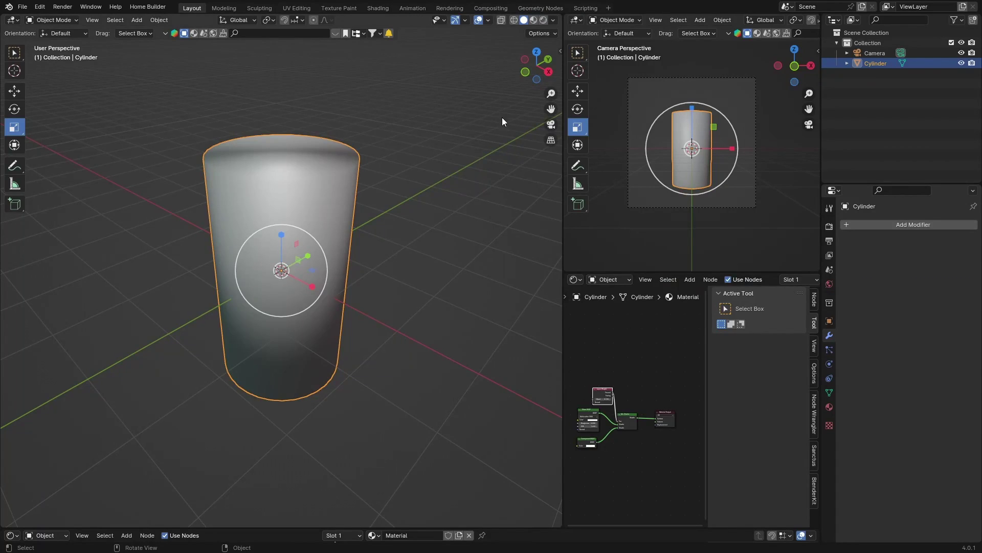
click(549, 71)
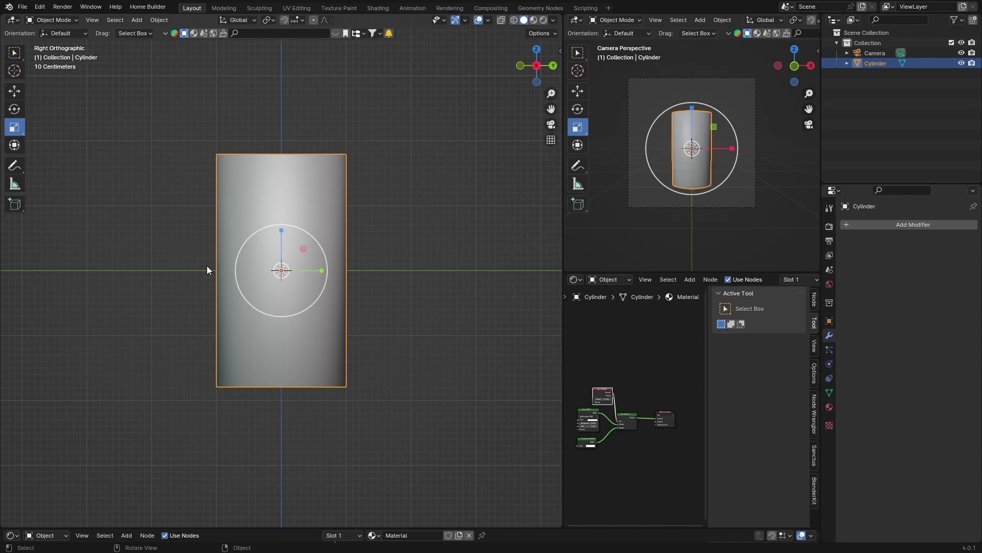
key(g)
key(z)
click(204, 177)
middle_drag(204, 177, 220, 379)
- Add a plane under the cylinder and scale it up into a large floor
key(shift+a)
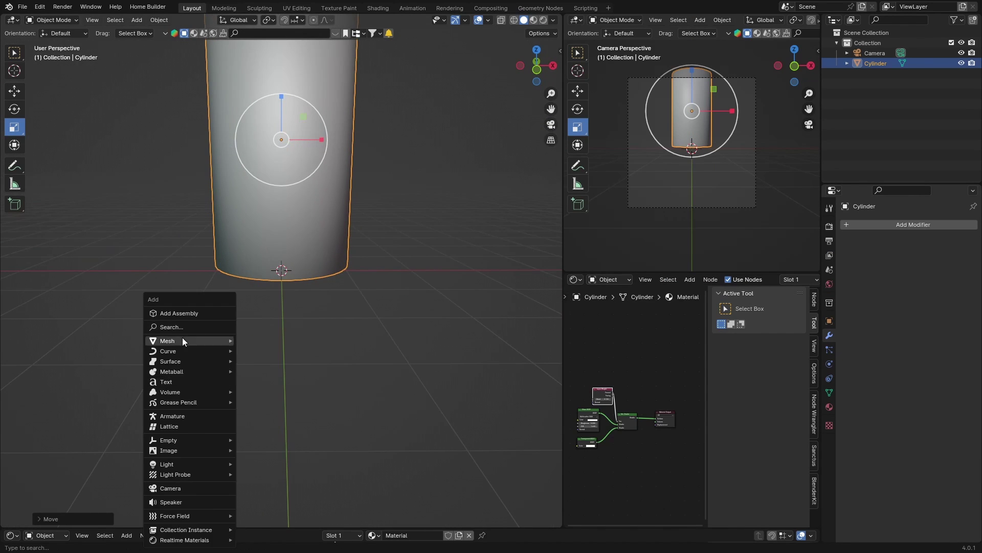
mouse_move(182, 340)
click(288, 58)
key(s)
click(114, 253)
middle_drag(155, 305, 154, 325)
scroll(153, 325, down, 4)
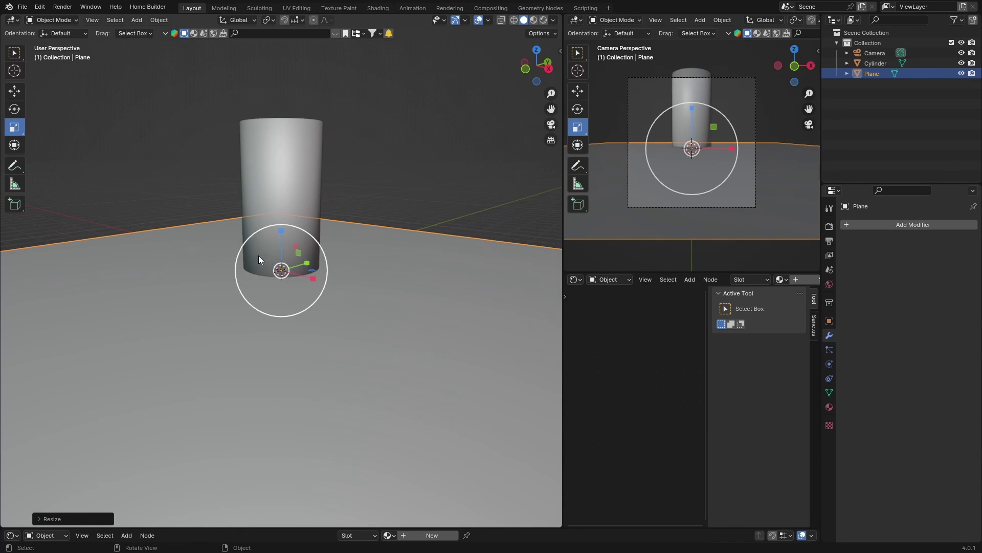
- Extrude the plane's far edge straight up into a back wall
key(Tab)
click(100, 21)
click(395, 226)
key(e)
key(z)
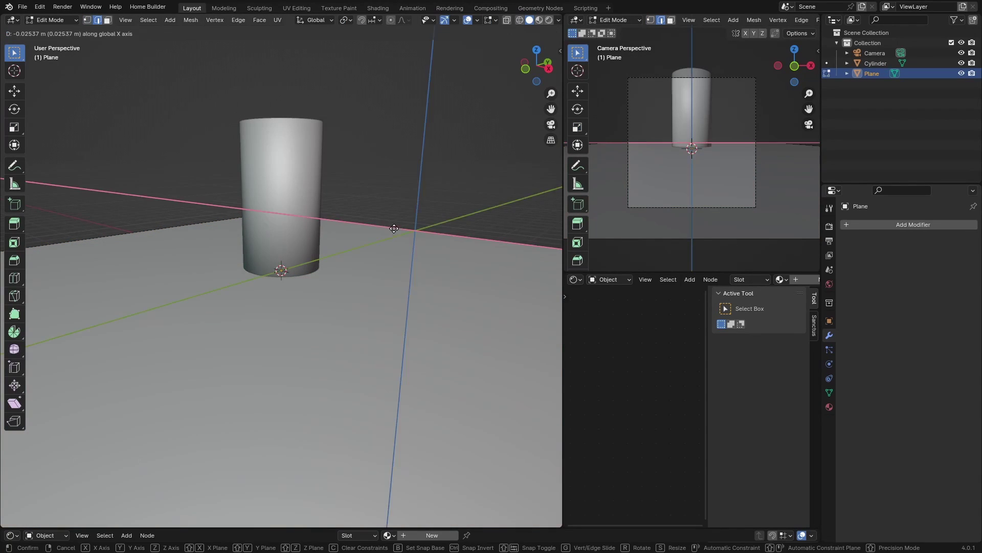
click(421, 213)
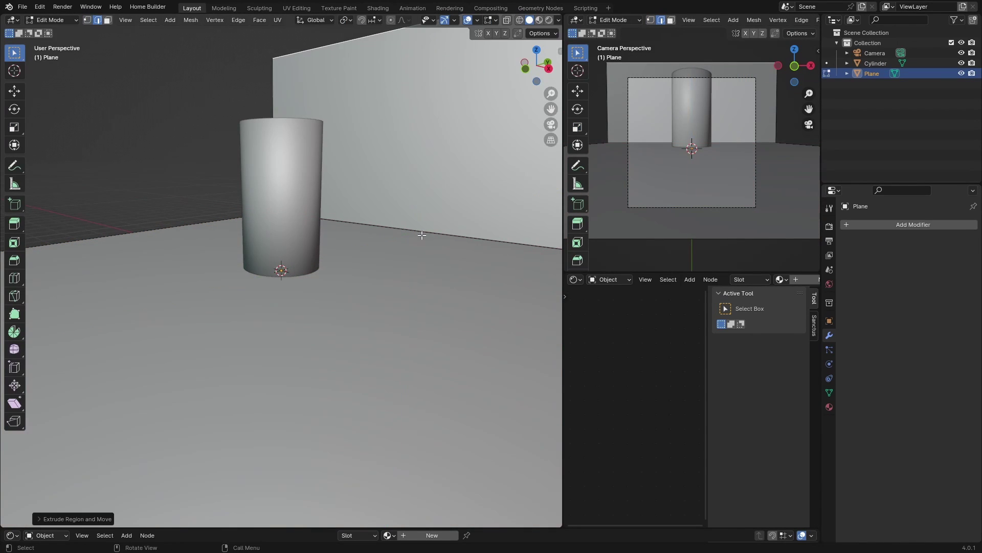
- Bevel the wall-floor corner into a rounded curve and shade the backdrop smooth
click(423, 233)
key(ctrl+b)
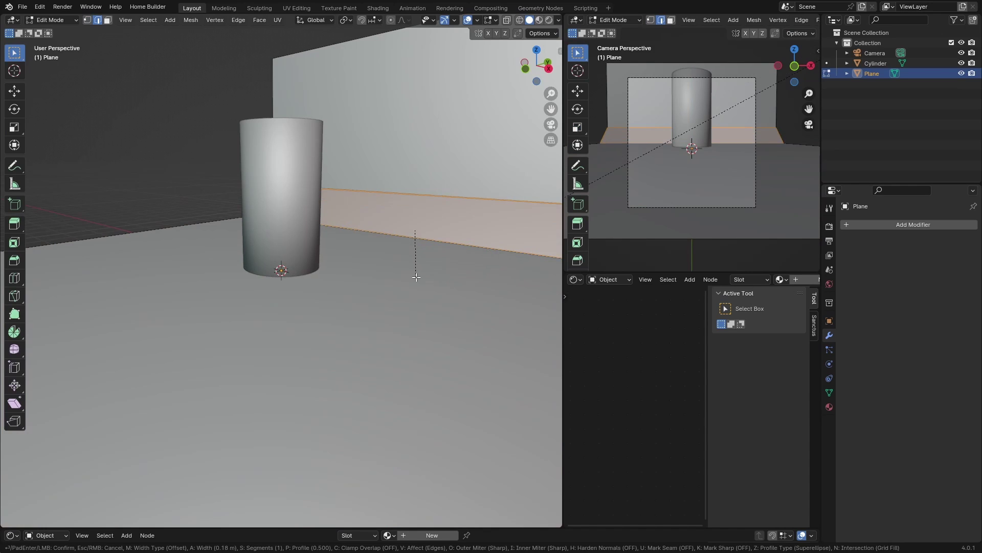
scroll(417, 277, up, 8)
click(418, 307)
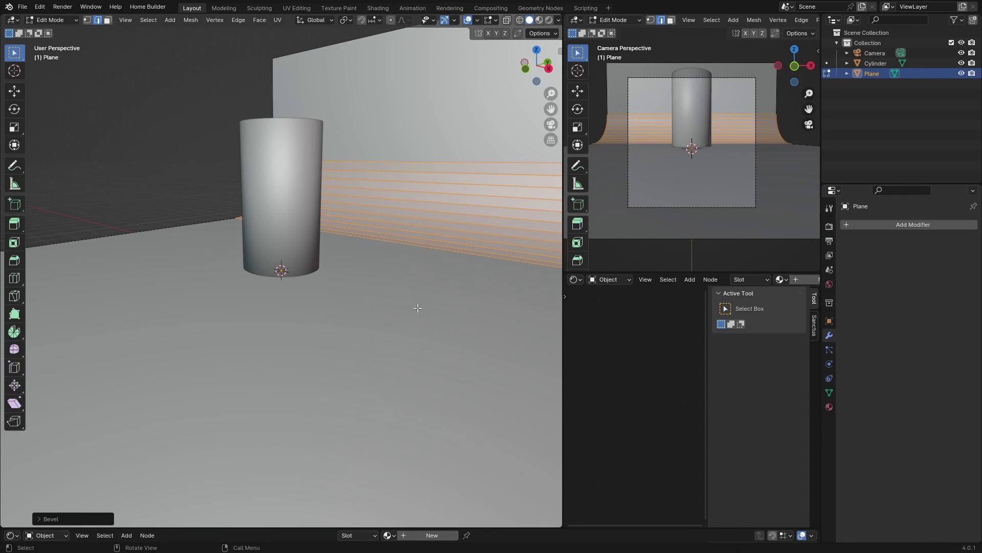
key(Tab)
right_click(418, 309)
click(417, 308)
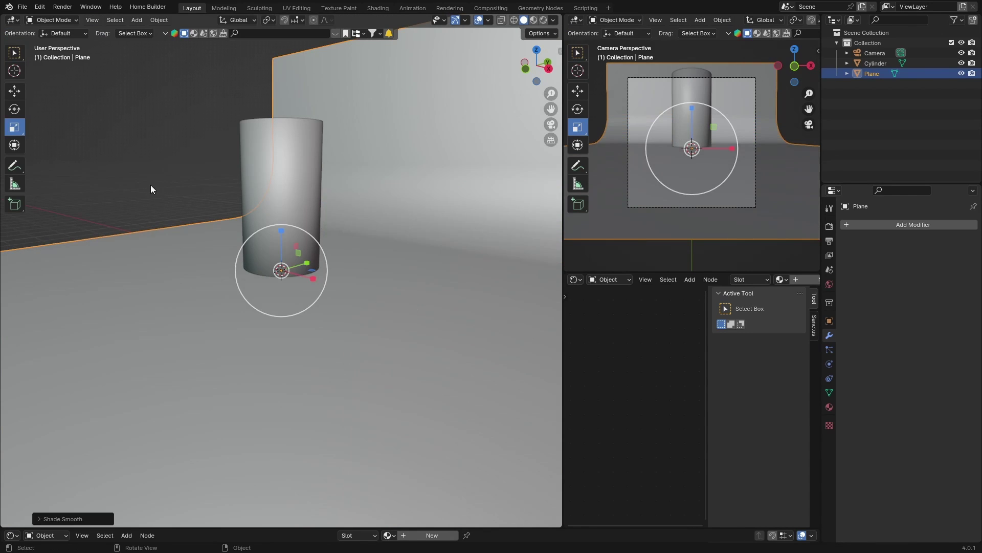
middle_drag(539, 125, 315, 261)
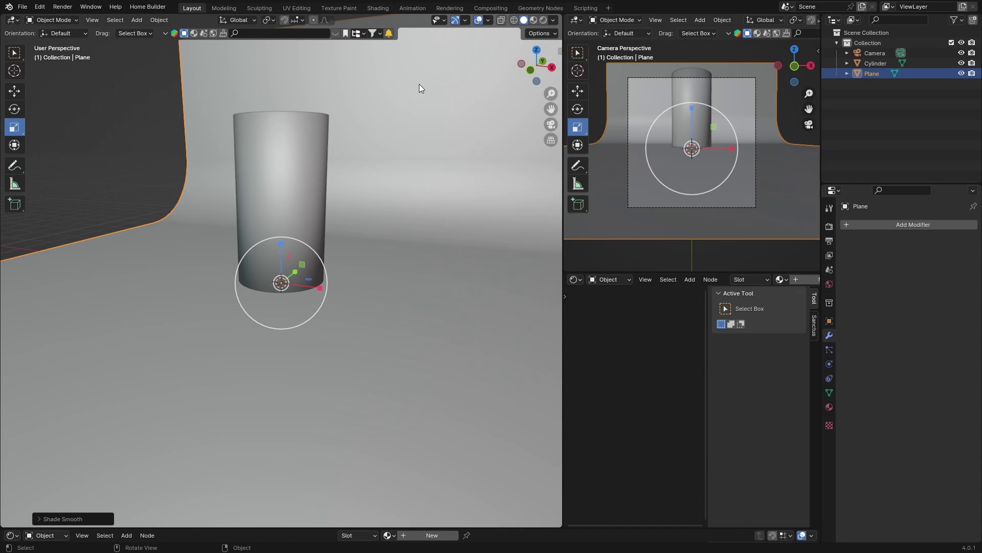
- In the Shading workspace, preview in Rendered mode with Scene World lighting, framing the cylinder
click(378, 8)
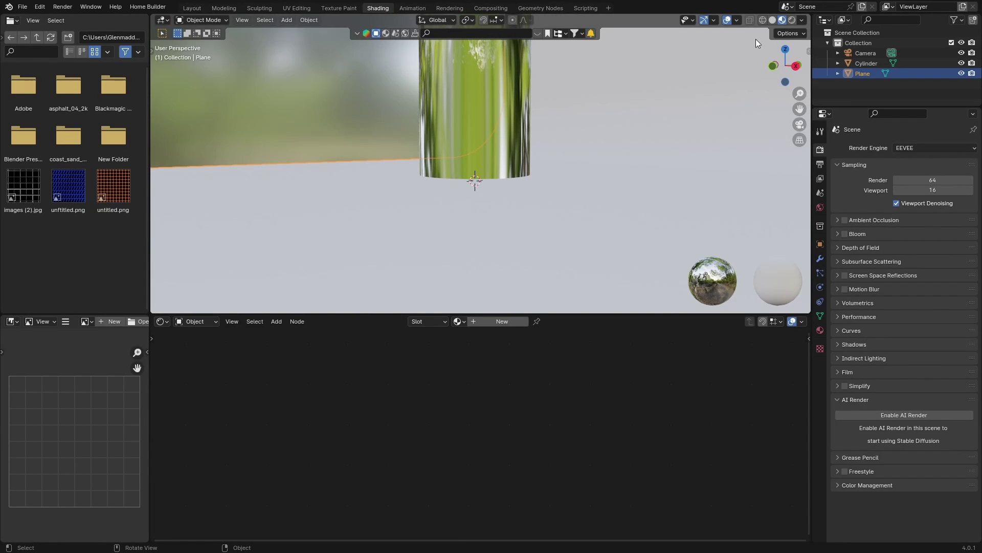
click(791, 20)
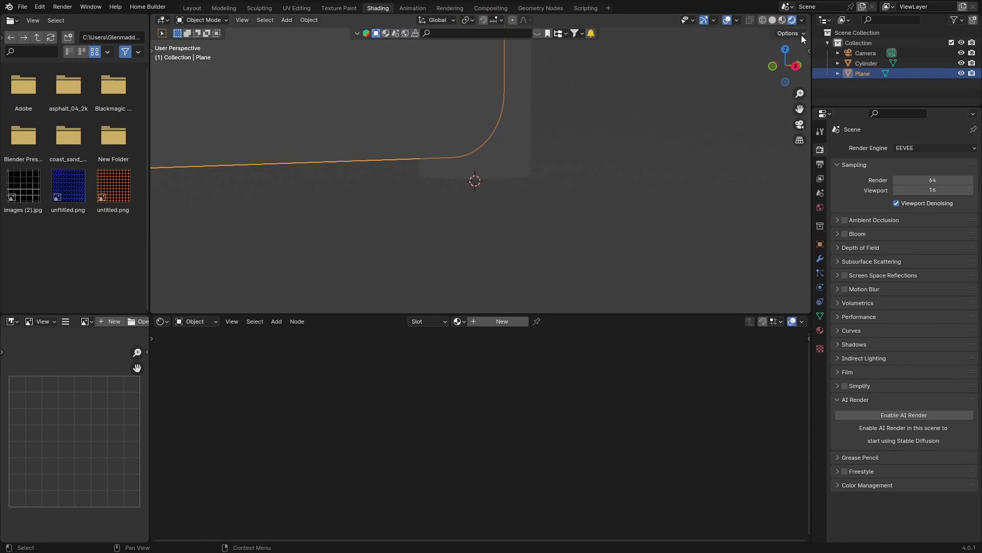
click(802, 21)
click(745, 82)
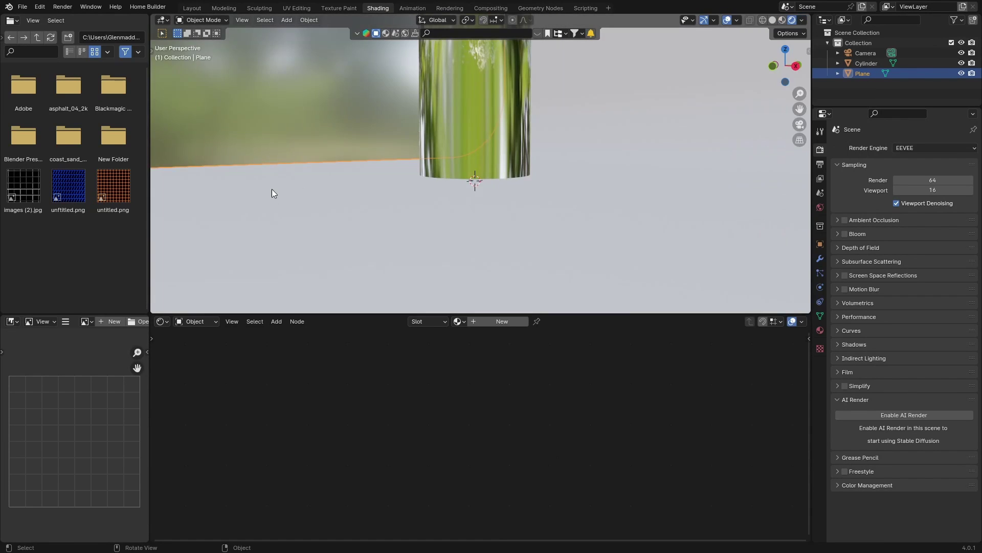
middle_drag(271, 186, 326, 215)
scroll(353, 194, down, 5)
scroll(380, 155, up, 4)
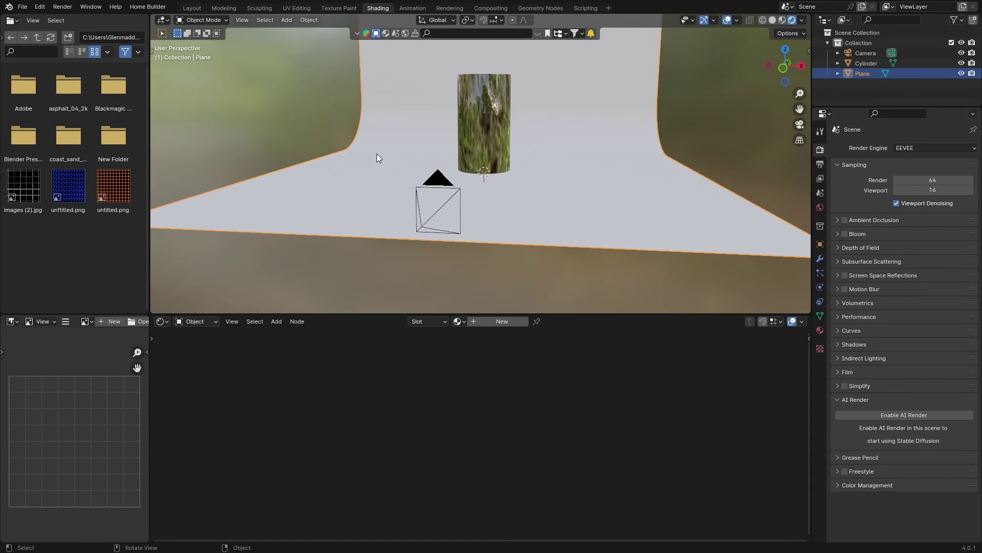
shift+middle_drag(395, 152, 395, 244)
- Enable Screen Space Reflections with Refraction on and half-resolution tracing off
click(483, 215)
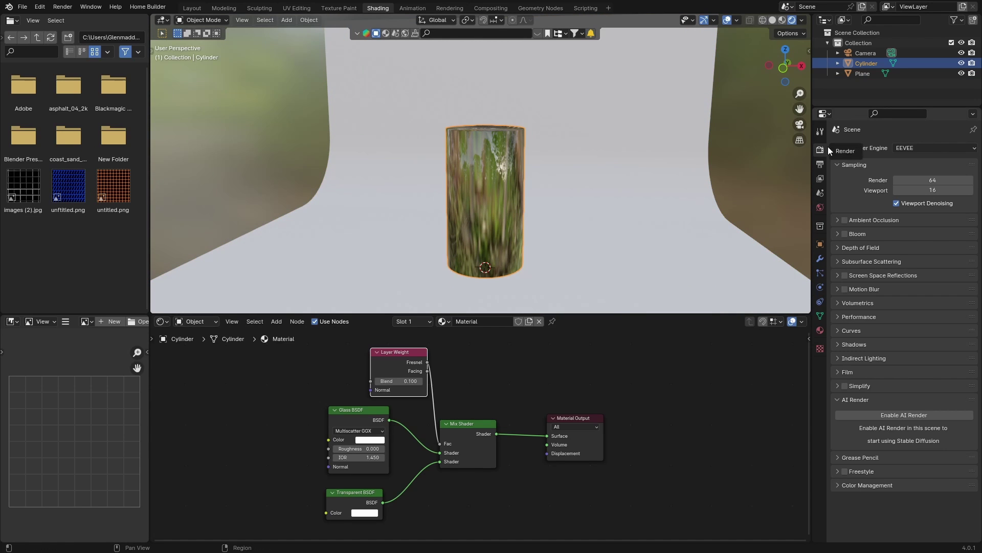
click(845, 275)
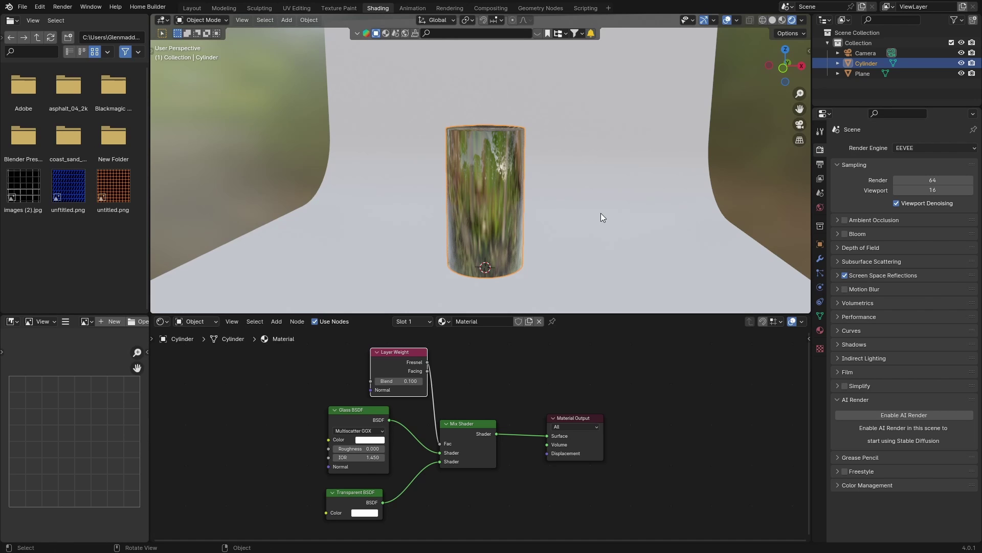
click(838, 276)
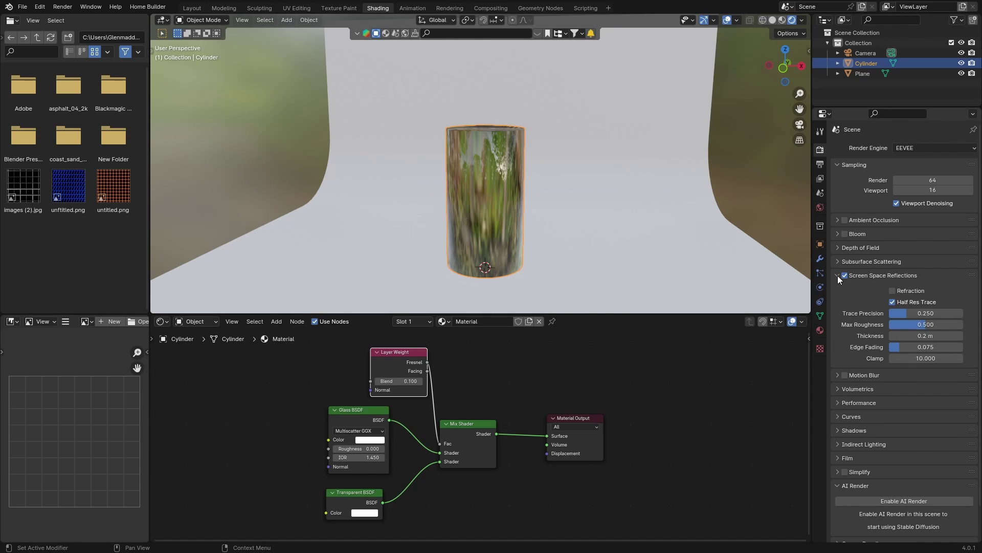
click(892, 302)
click(892, 290)
scroll(879, 291, down, 2)
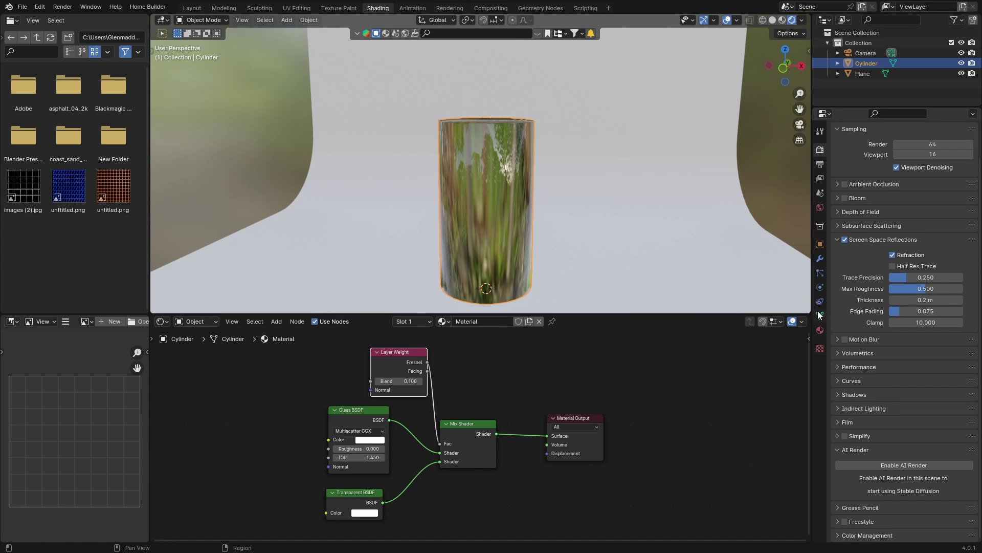
- Set the cylinder material's Blend and Shadow Mode to Alpha Hashed and enable Screen Space Refraction
click(820, 330)
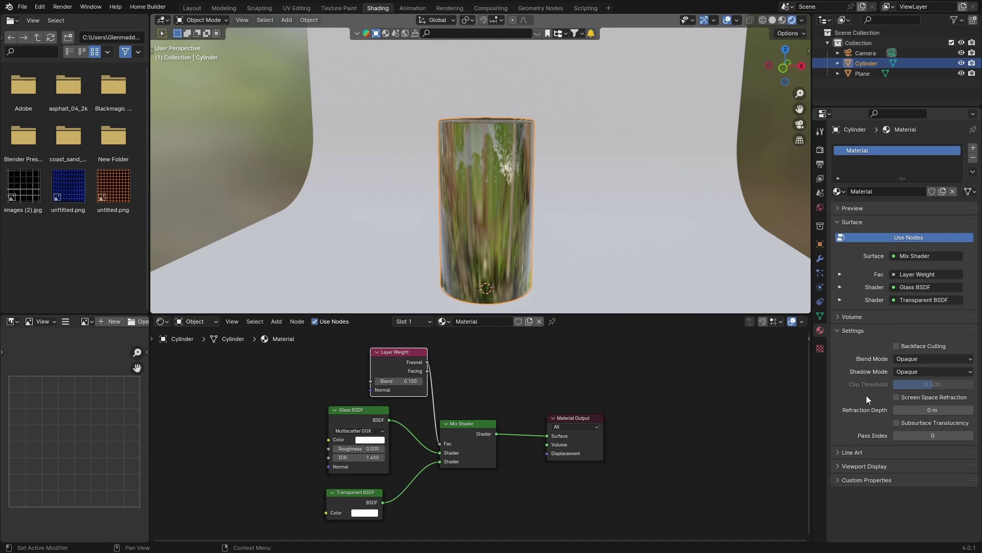
click(917, 358)
click(910, 389)
click(905, 371)
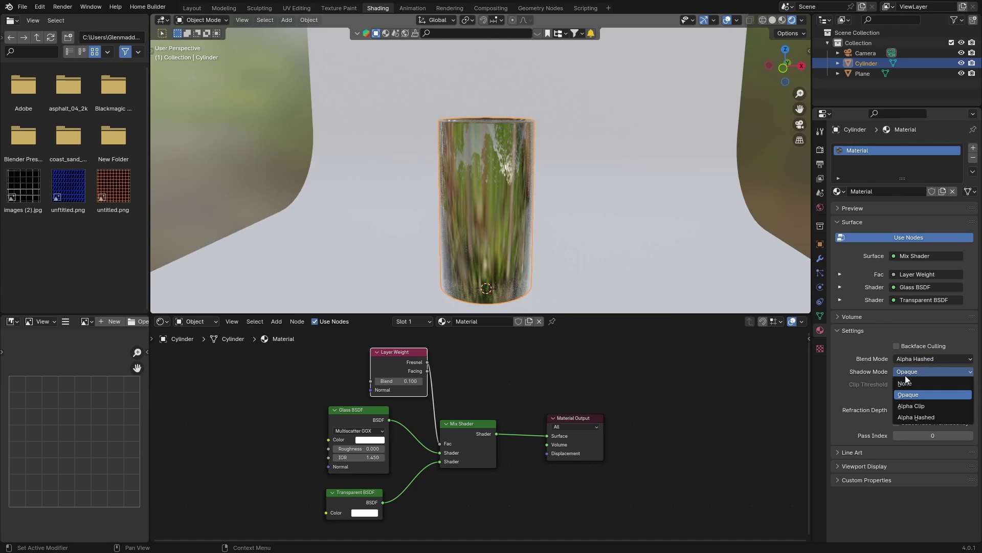
click(910, 415)
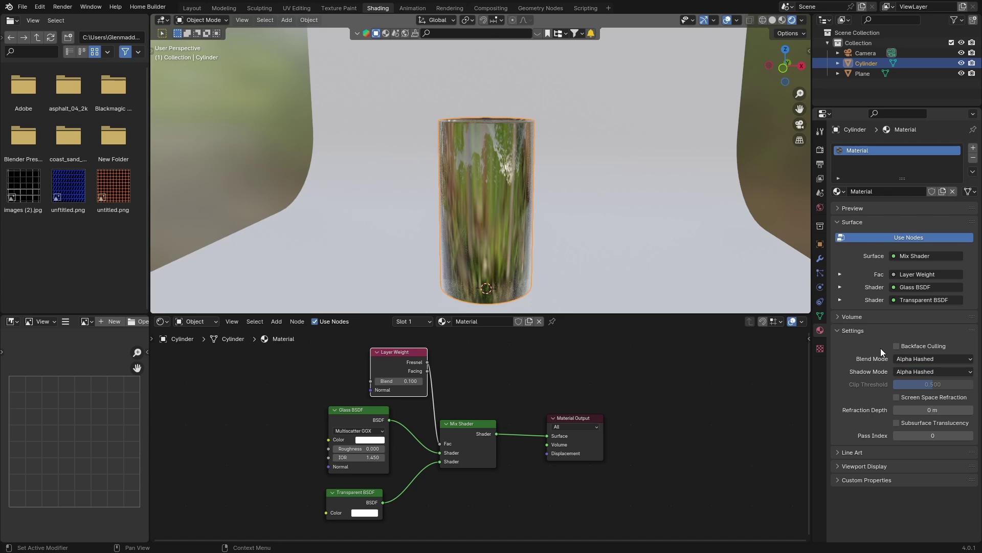
click(896, 397)
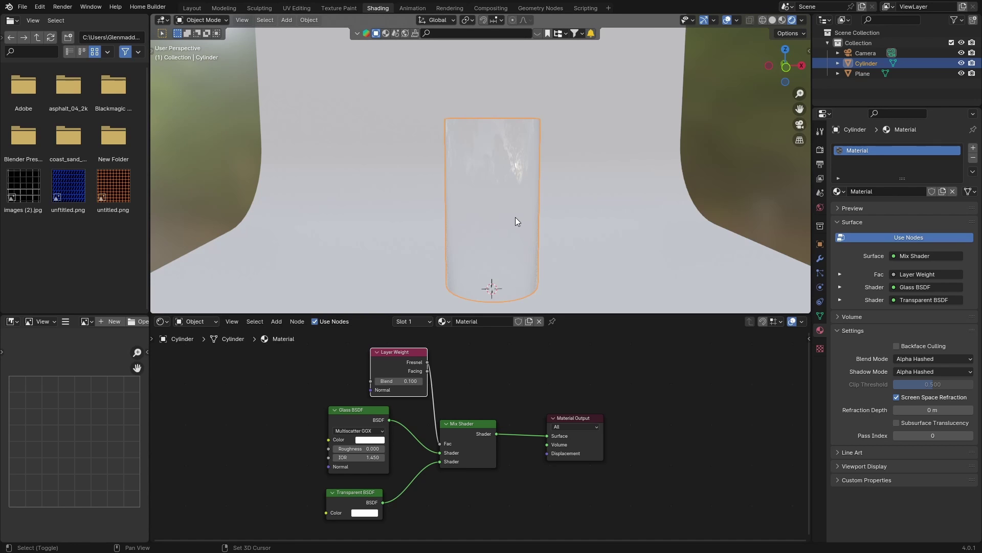
- Add a cube and scale it down to fit inside the cylinder
key(shift+a)
mouse_move(498, 217)
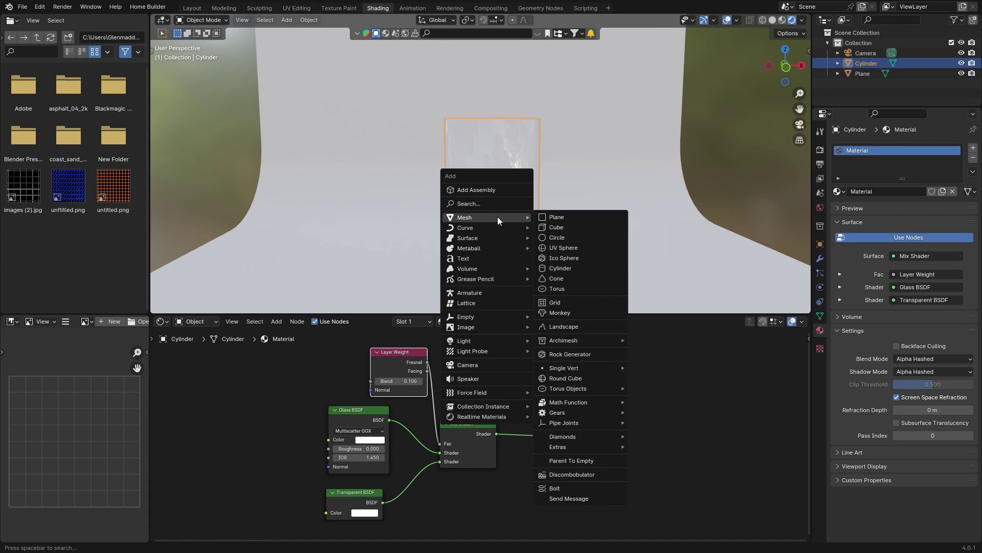
click(560, 228)
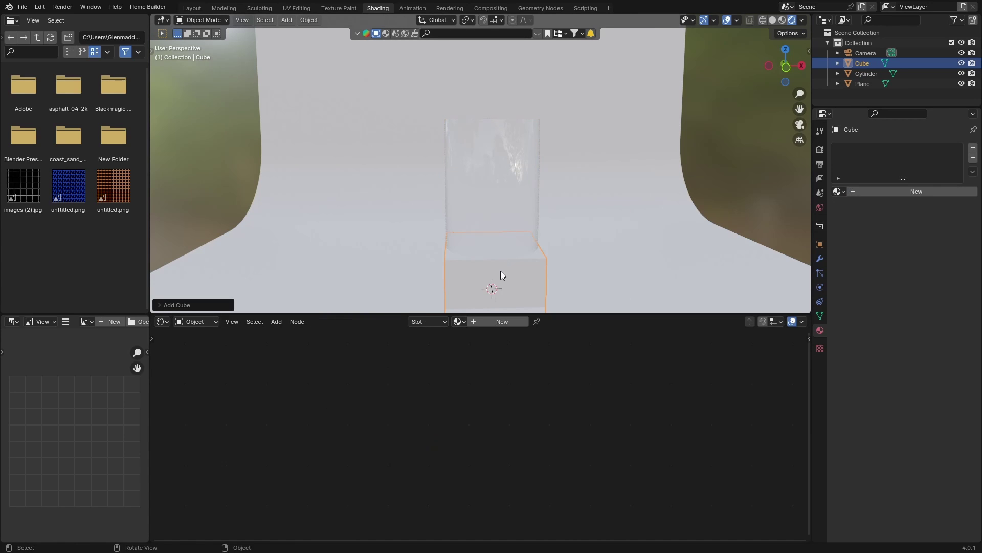
key(s)
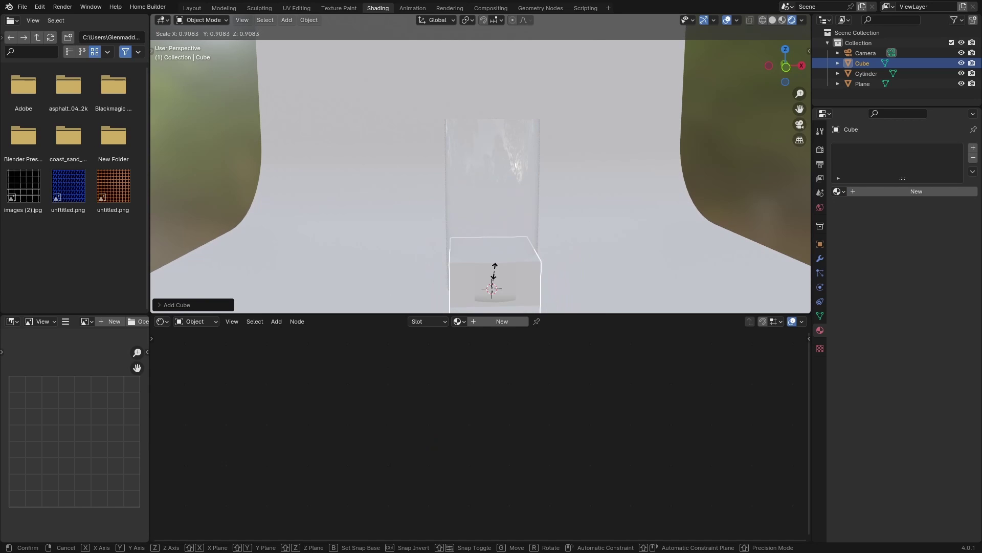
click(493, 281)
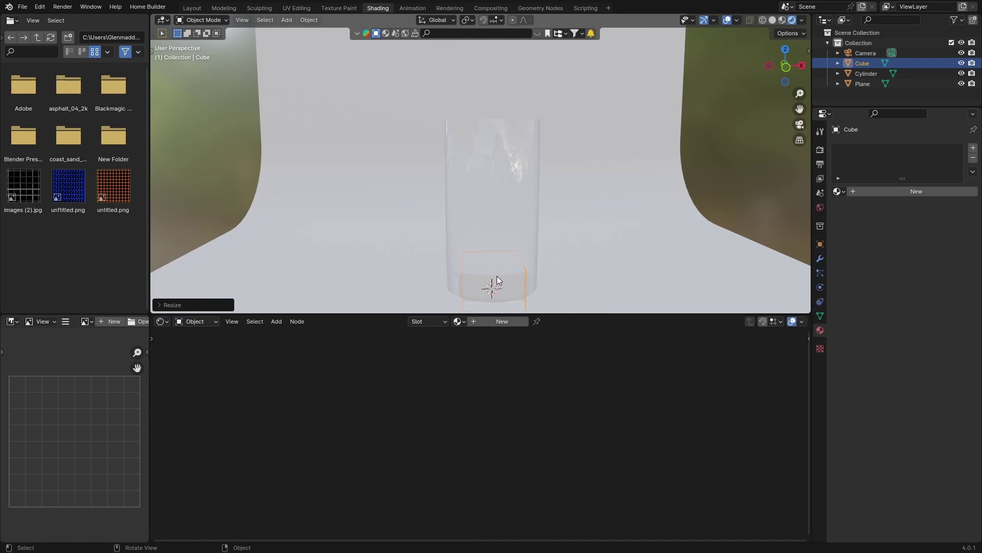
- Raise the cube along Z to the cylinder's middle and check it from a perspective view
click(802, 65)
key(g)
key(z)
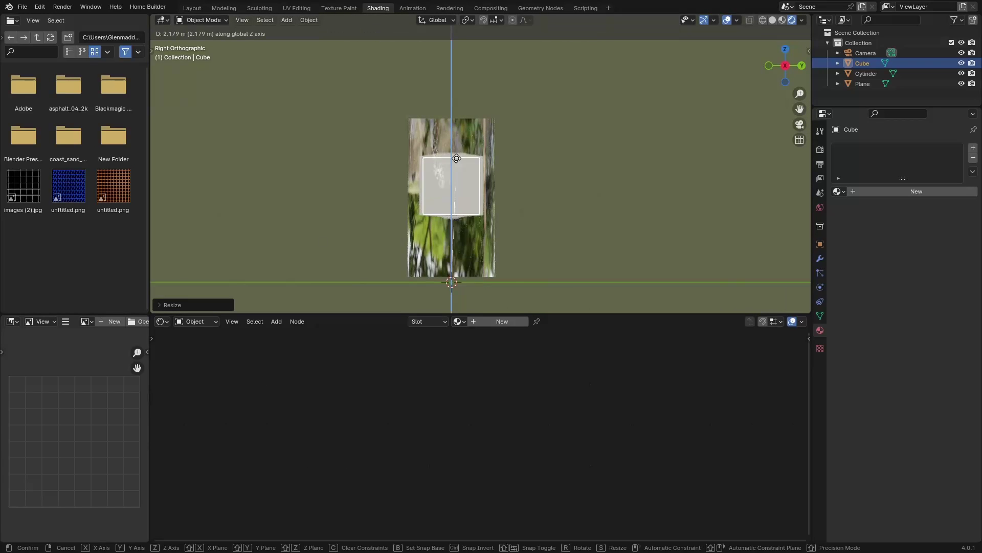
click(456, 164)
middle_drag(484, 278, 432, 235)
click(240, 154)
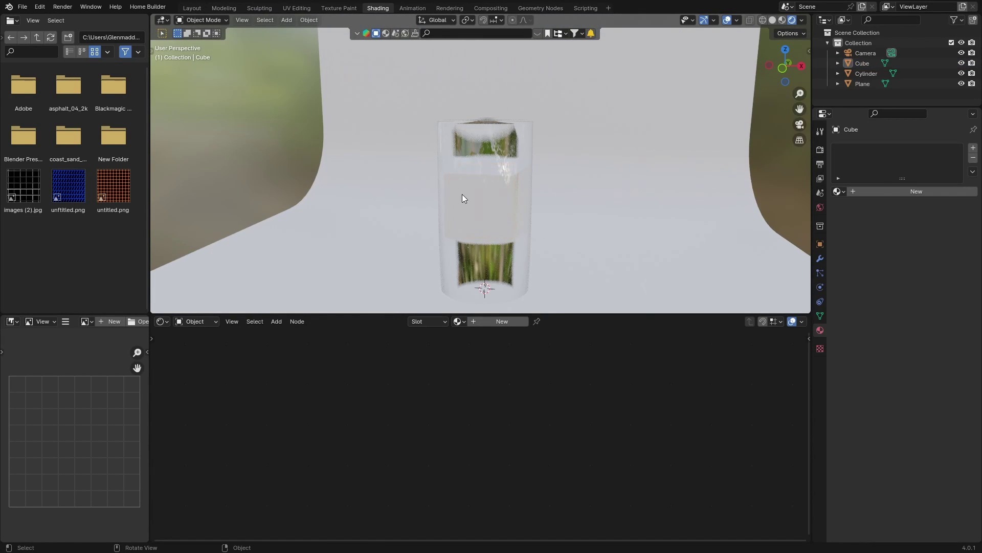
middle_drag(567, 206, 505, 213)
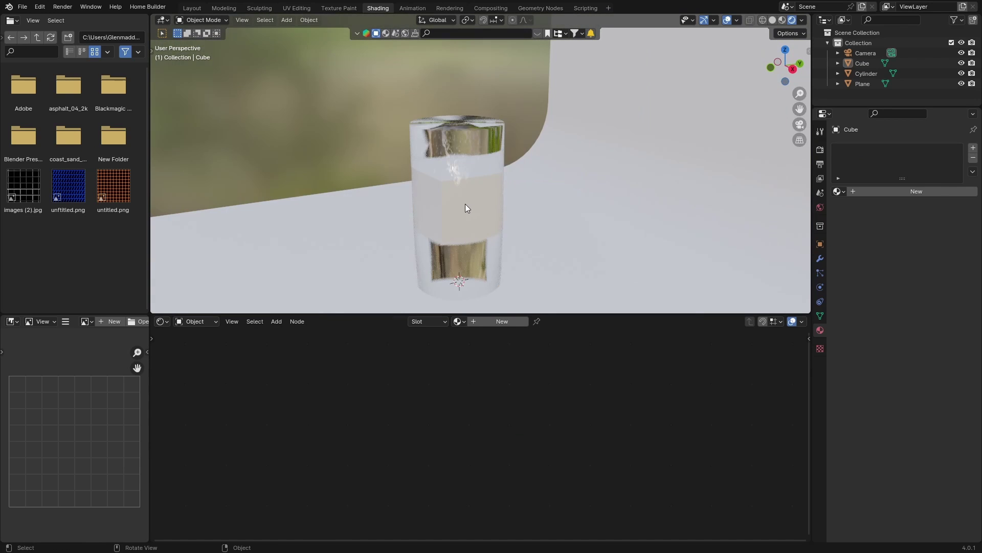
click(465, 203)
click(862, 67)
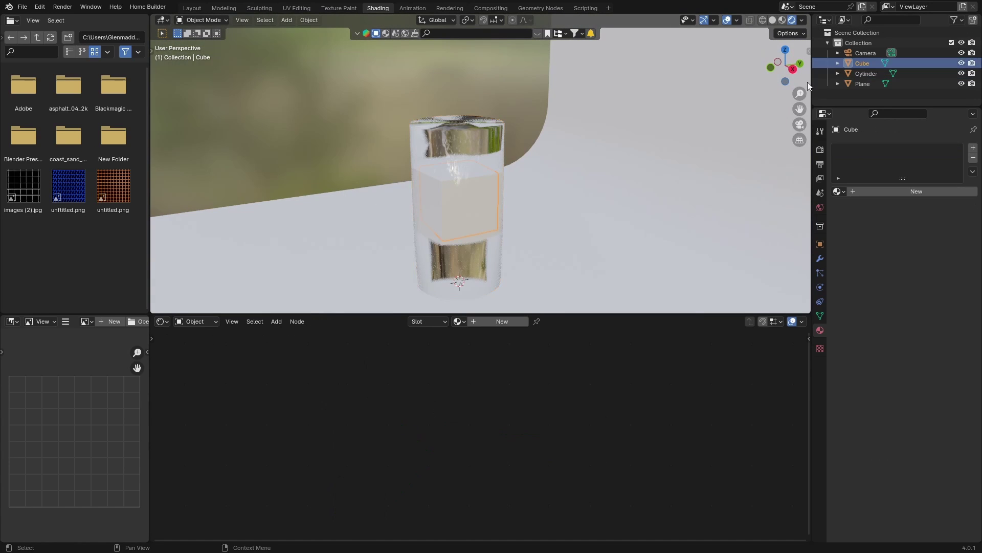
- Scale the cube down a little more
key(s)
click(458, 228)
middle_drag(458, 228, 731, 56)
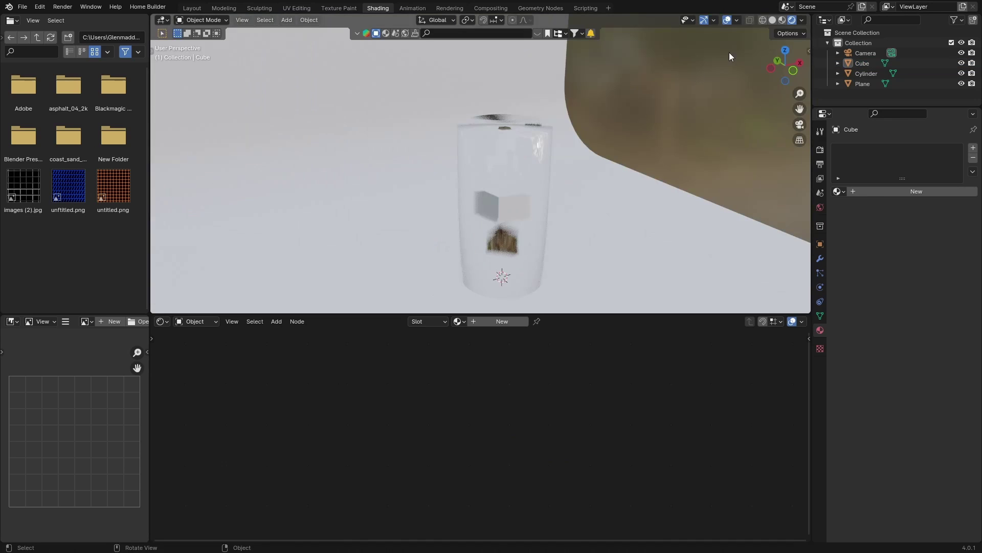
- Preview the scene under a darker studio HDRI, then a bright outdoor HDRI
click(801, 21)
click(782, 116)
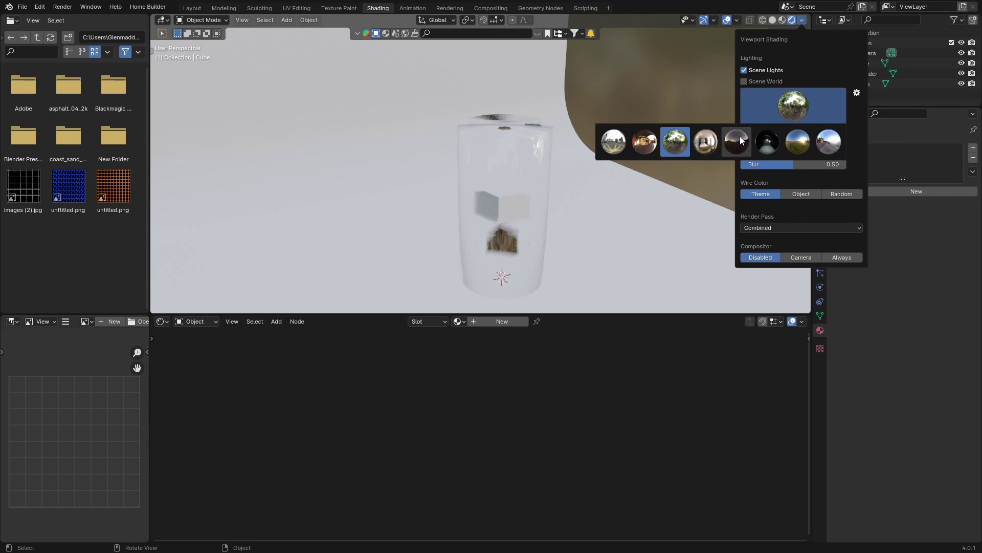
click(763, 137)
click(775, 112)
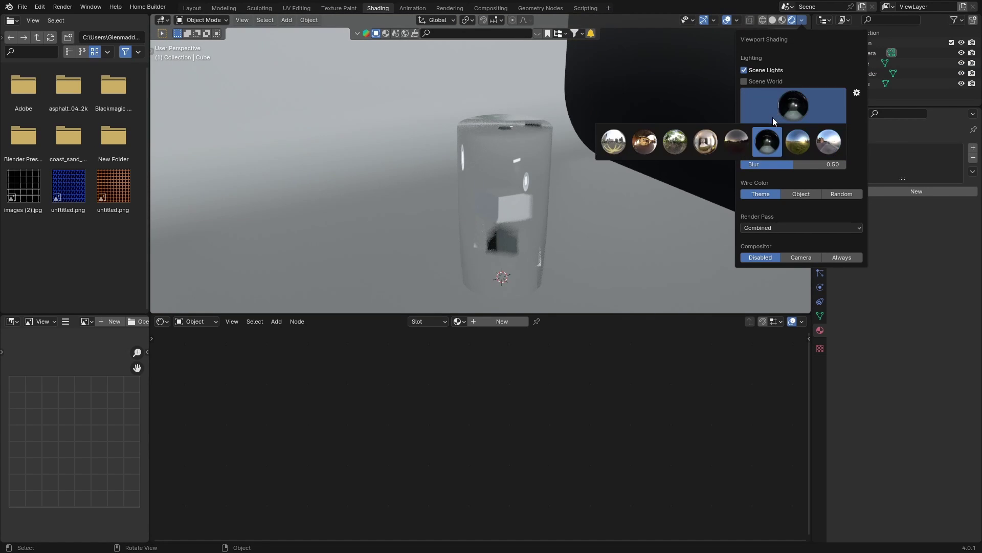
click(818, 145)
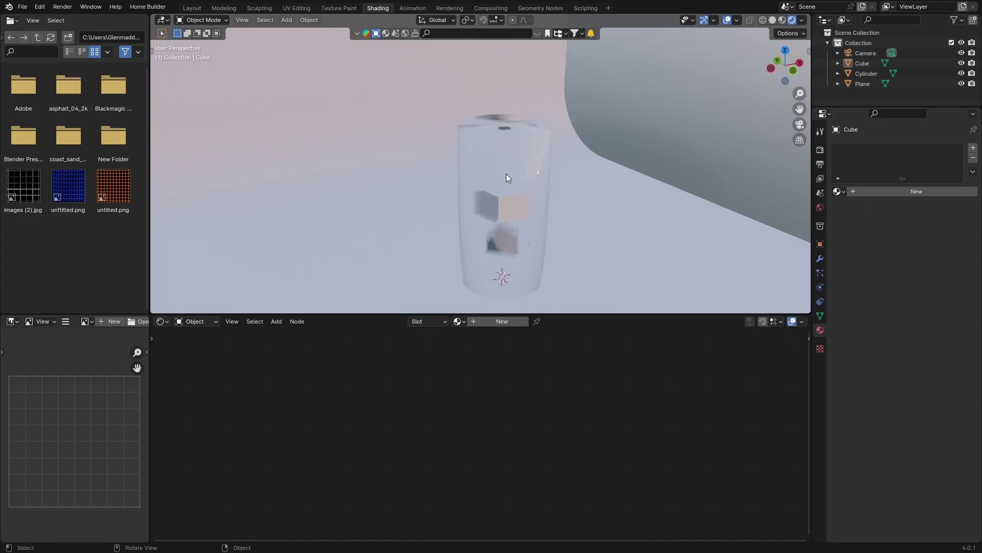
mouse_move(506, 174)
middle_down()
mouse_move(409, 146)
mouse_move(474, 158)
mouse_move(484, 170)
middle_up()
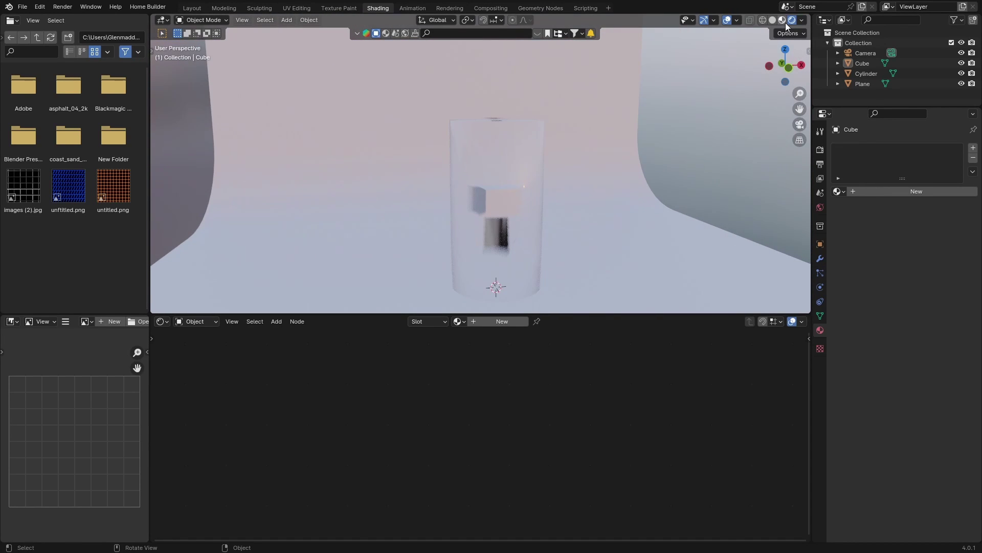
- Try a forest HDRI, then settle on the dark HDRI and orbit around the glass
click(800, 19)
click(762, 94)
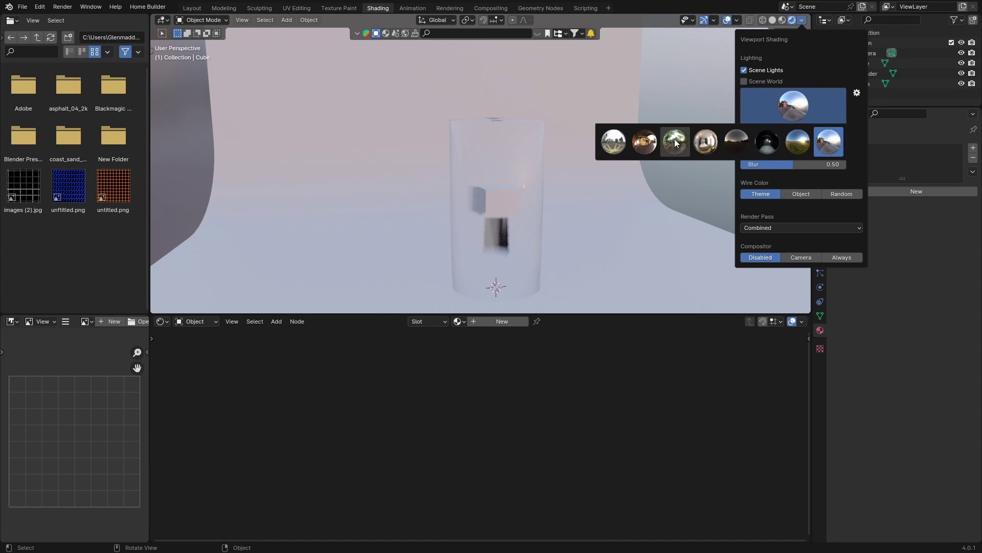
click(673, 139)
click(771, 91)
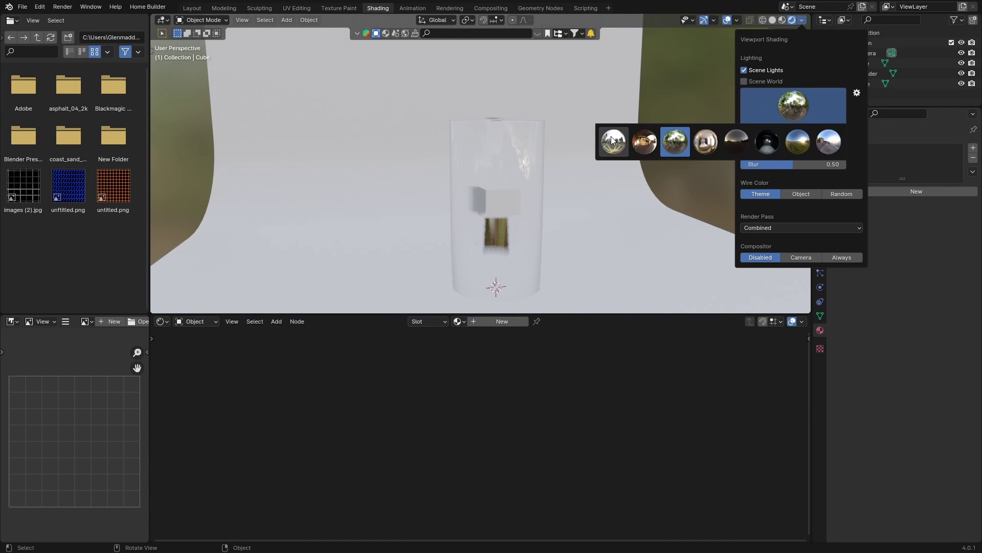
click(729, 142)
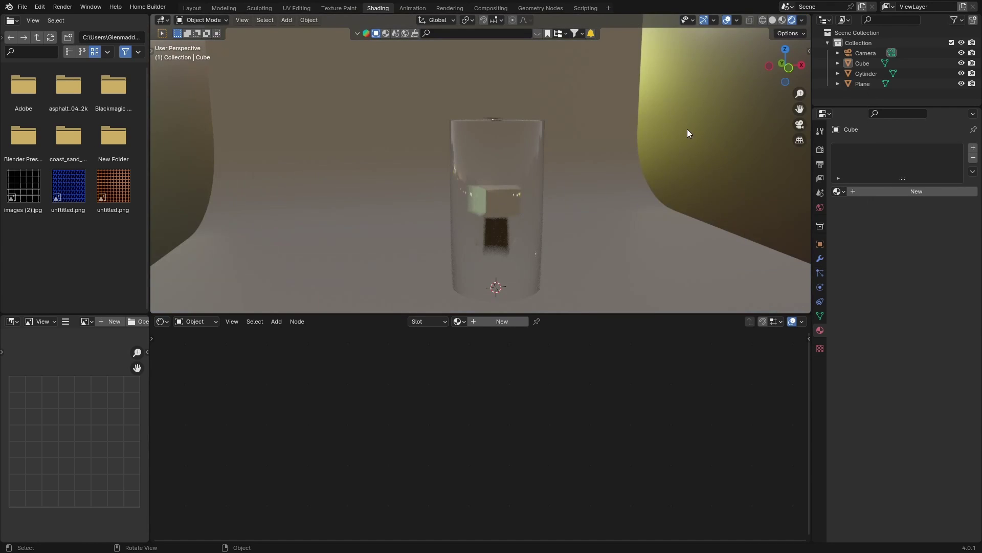
middle_drag(504, 202, 436, 208)
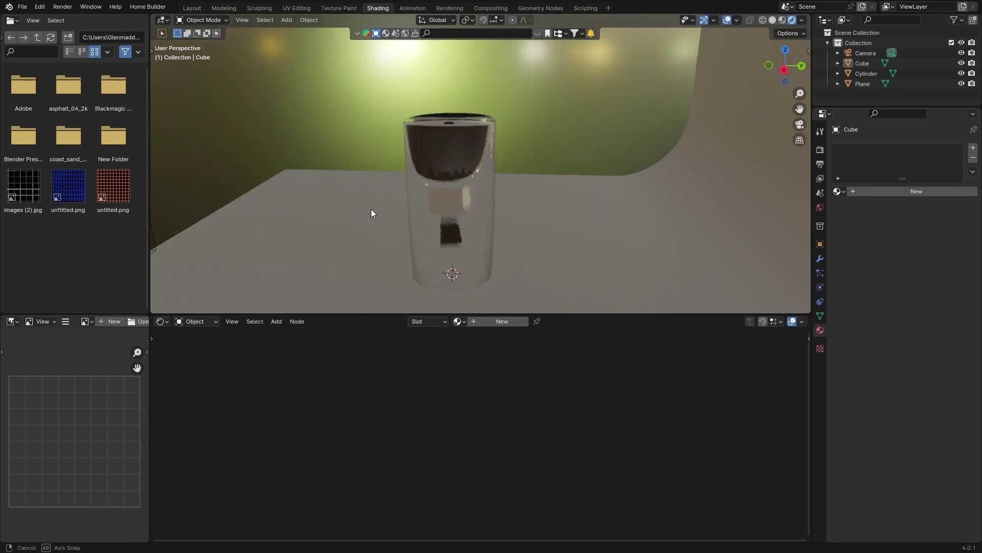
middle_drag(362, 214, 522, 211)
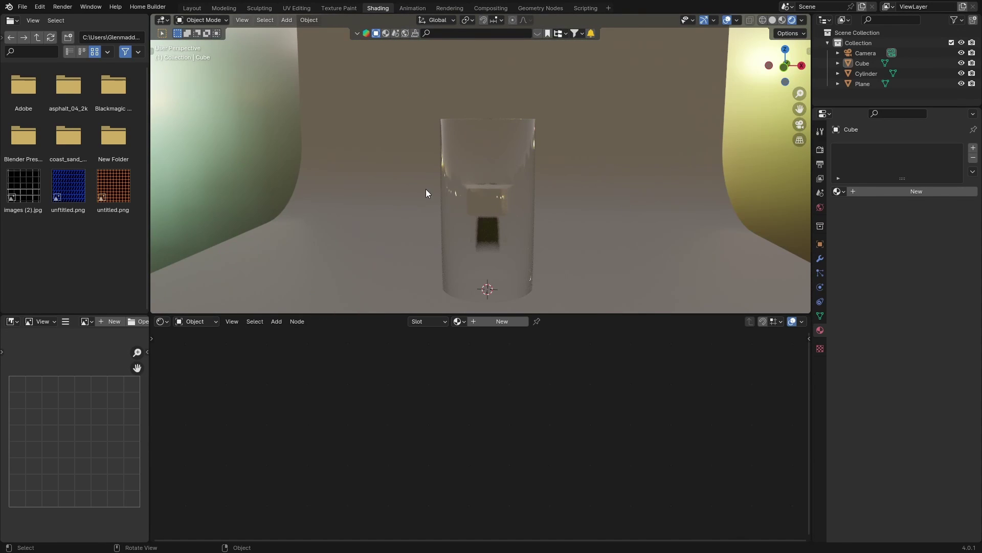
- Raise the cylinder's Glass BSDF Roughness to give it a frosted look
click(480, 195)
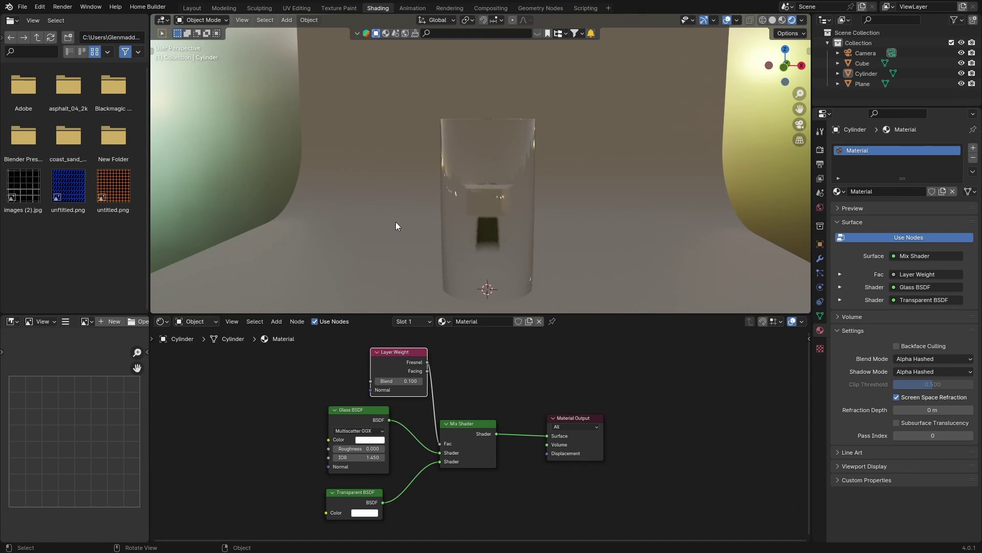
scroll(396, 221, up, 2)
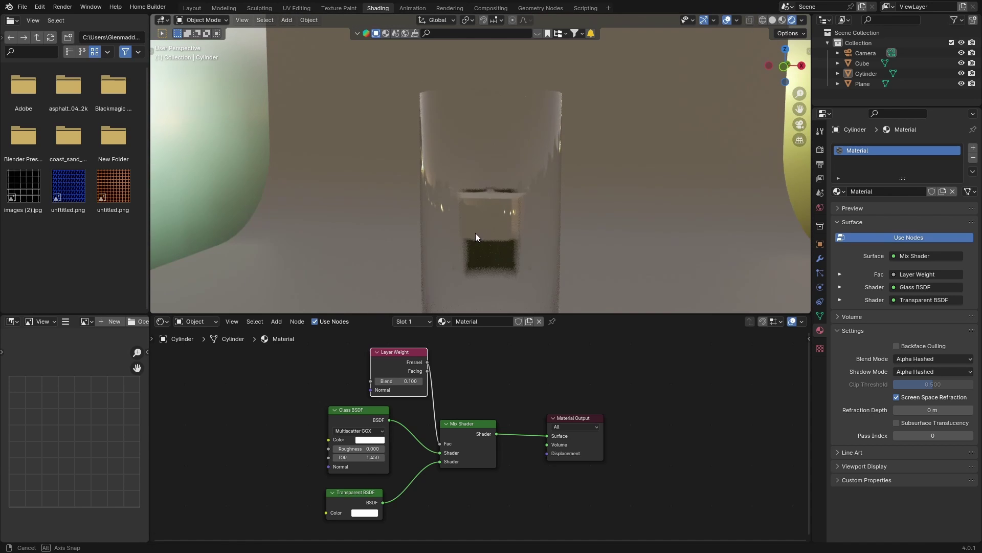
drag(343, 449, 373, 449)
mouse_move(444, 271)
middle_down()
mouse_move(470, 233)
mouse_move(342, 238)
mouse_move(522, 237)
mouse_move(445, 287)
middle_up()
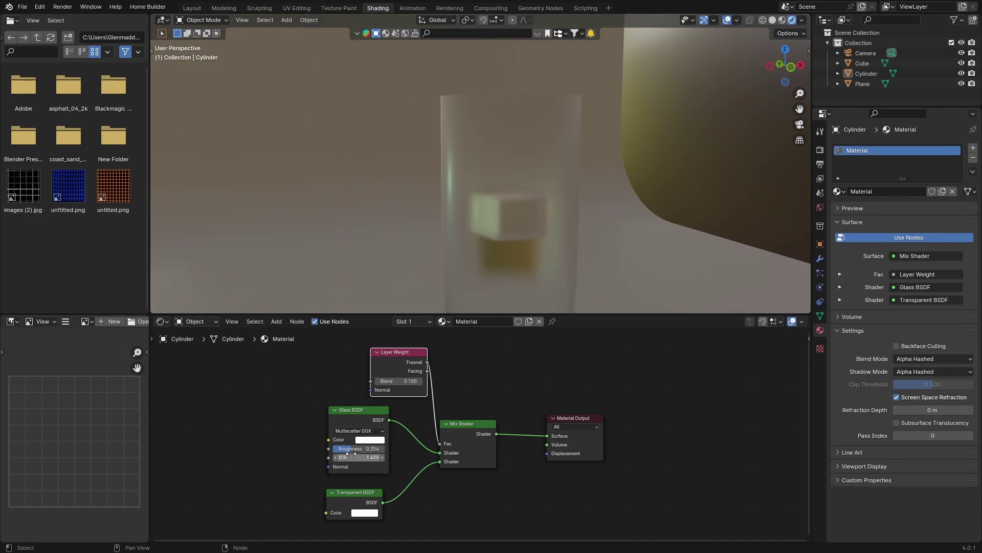
mouse_move(350, 448)
mouse_down()
mouse_move(384, 448)
mouse_move(359, 448)
mouse_up()
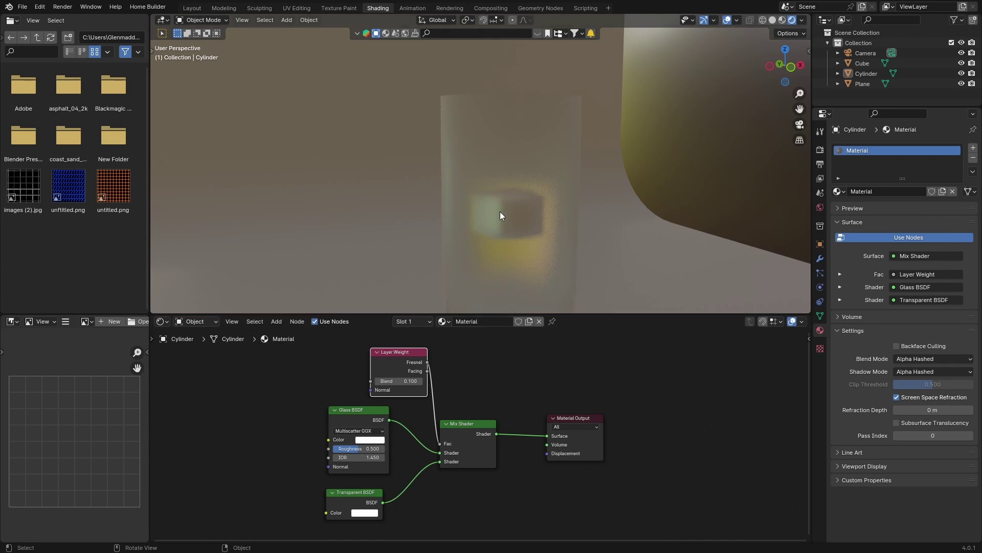
- Light the preview with a pale sky HDRI and settle the Roughness at 0.362
click(802, 20)
click(771, 110)
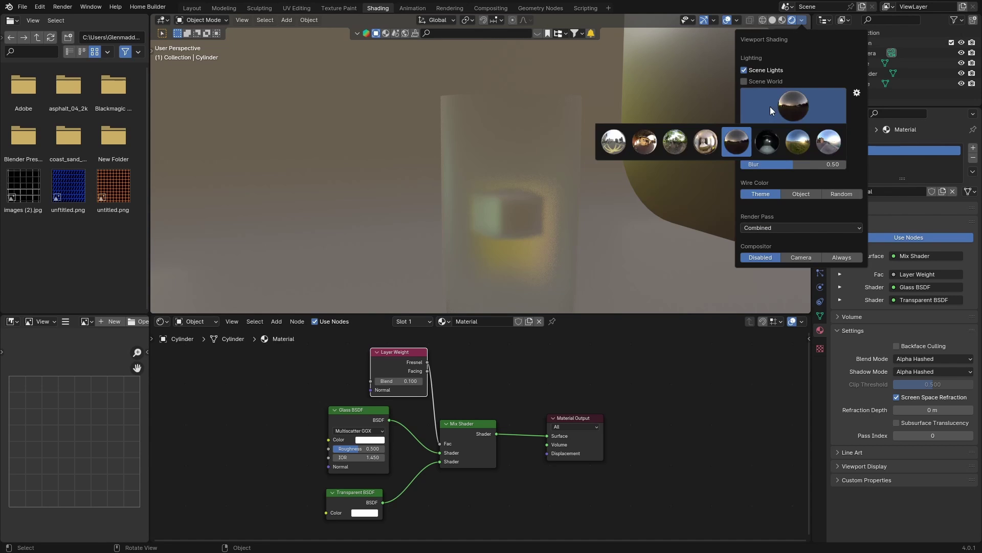
click(821, 145)
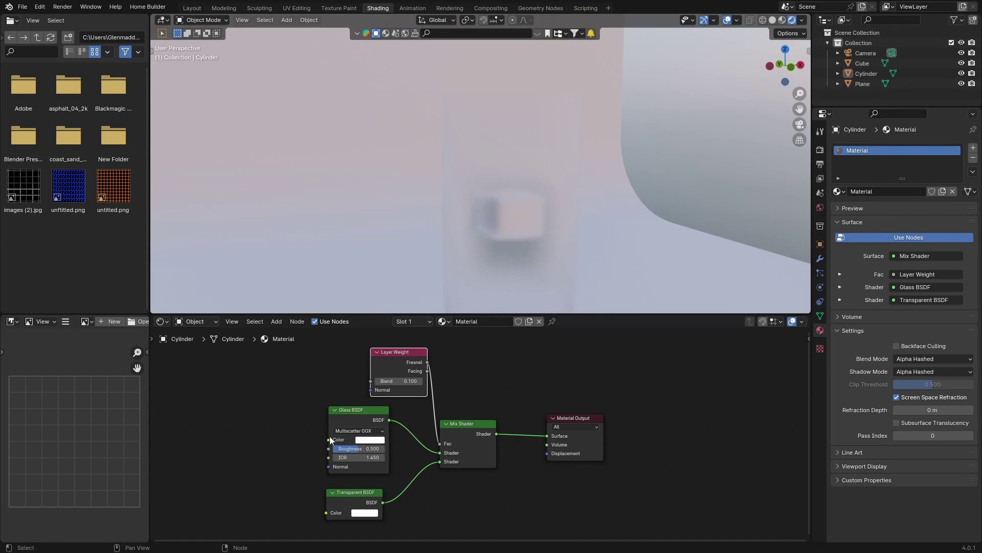
mouse_move(343, 448)
mouse_down()
mouse_move(324, 449)
mouse_move(335, 449)
mouse_up()
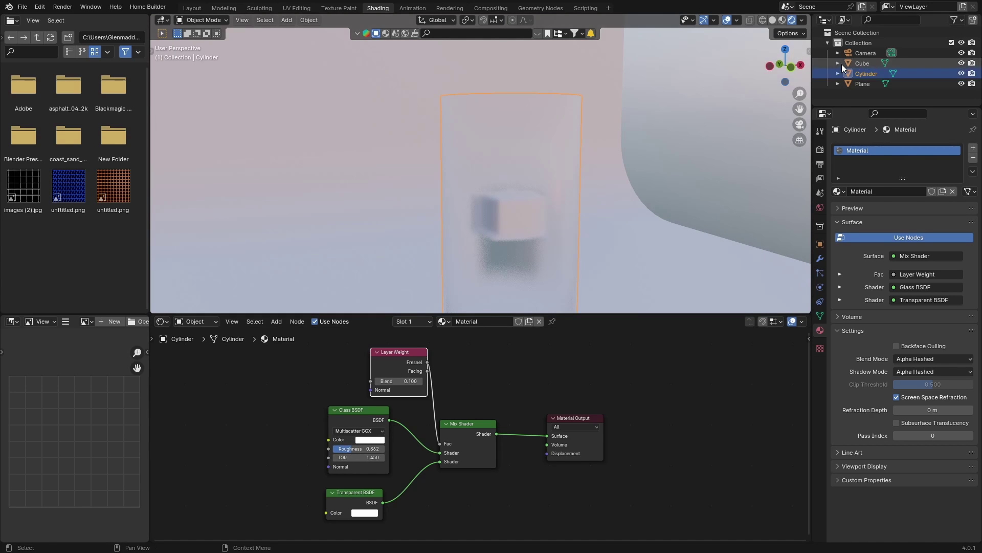
- Give the cube a new Principled BSDF material, Material.001, with an orange Base Color
click(851, 64)
click(901, 192)
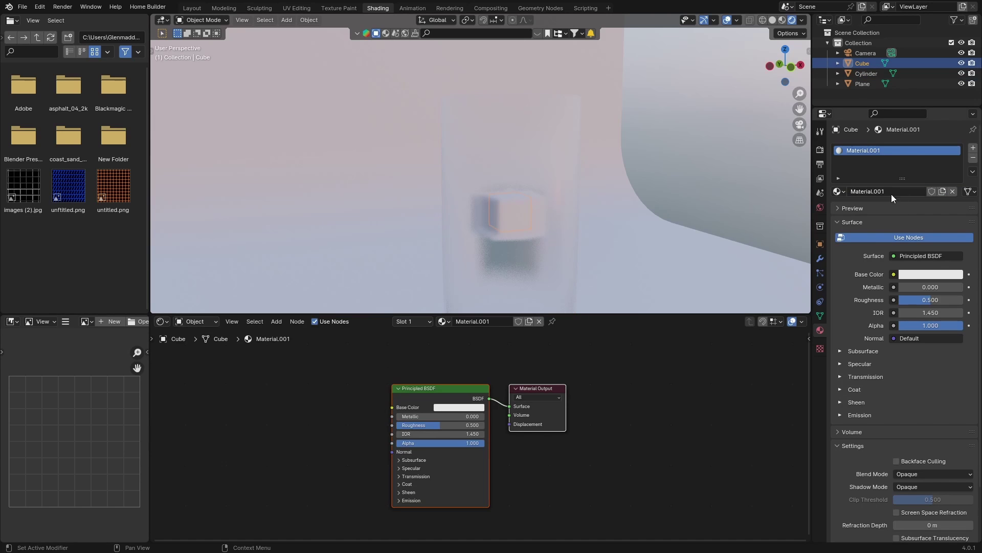
click(924, 276)
drag(894, 169, 848, 203)
key(alt+a)
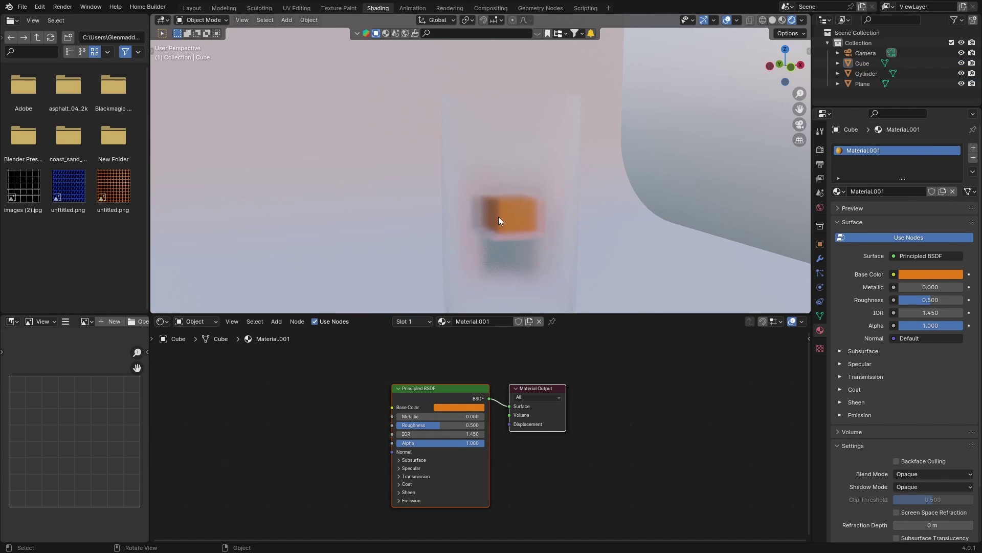
mouse_move(500, 147)
middle_down()
mouse_move(350, 146)
mouse_move(324, 163)
mouse_move(543, 170)
mouse_move(517, 153)
middle_up()
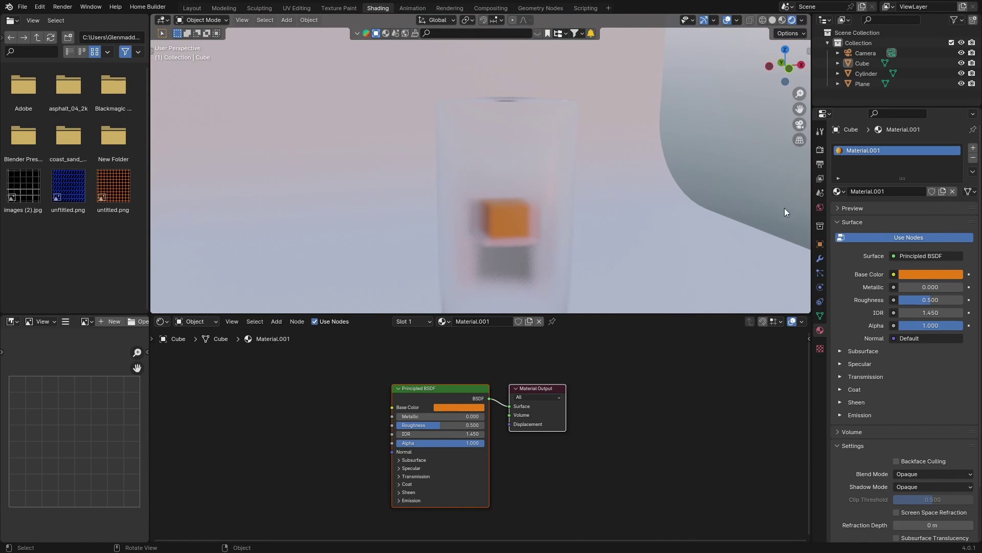
click(515, 169)
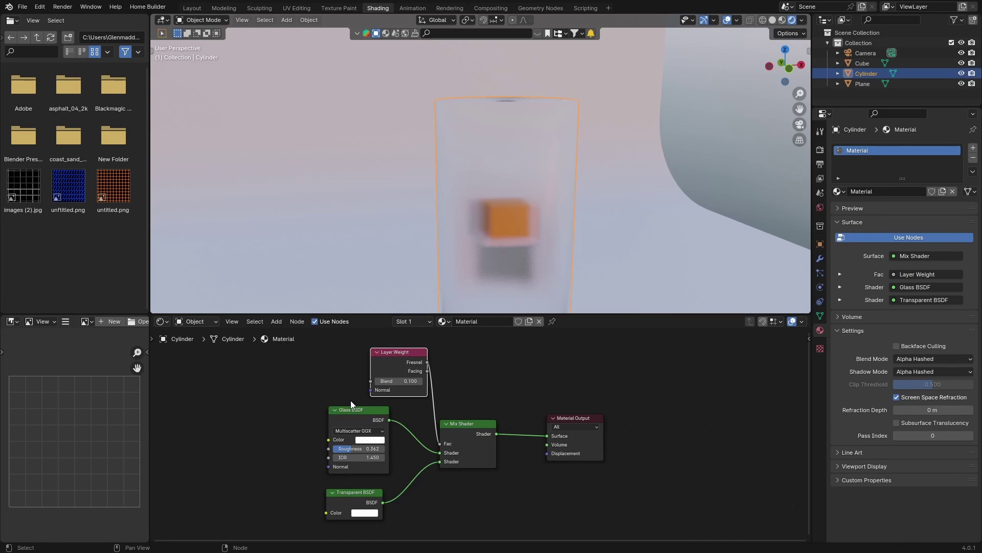
mouse_move(359, 457)
mouse_down()
mouse_move(394, 457)
mouse_move(348, 458)
mouse_up()
click(357, 458)
key(BackSpace)
text(1.450)
key(Return)
key(alt+a)
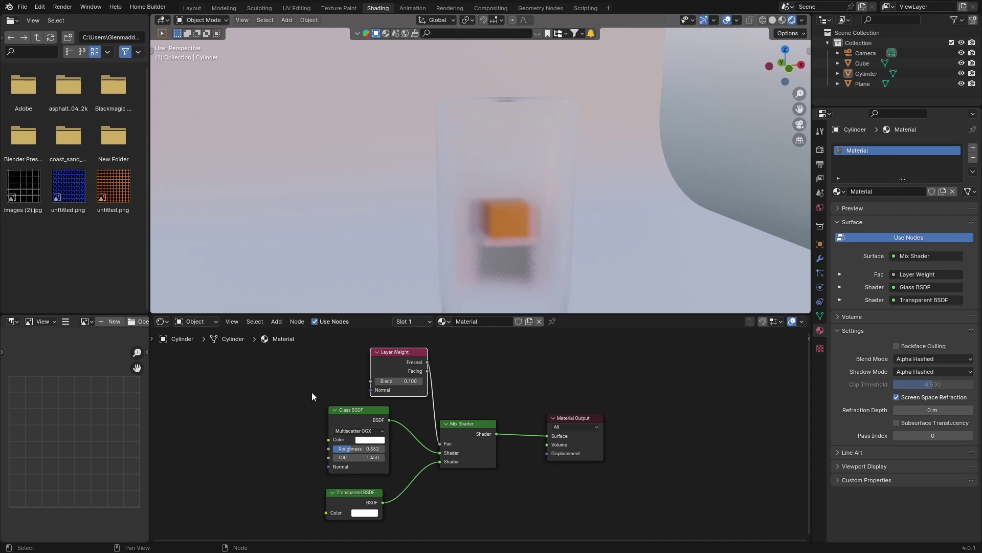
click(500, 219)
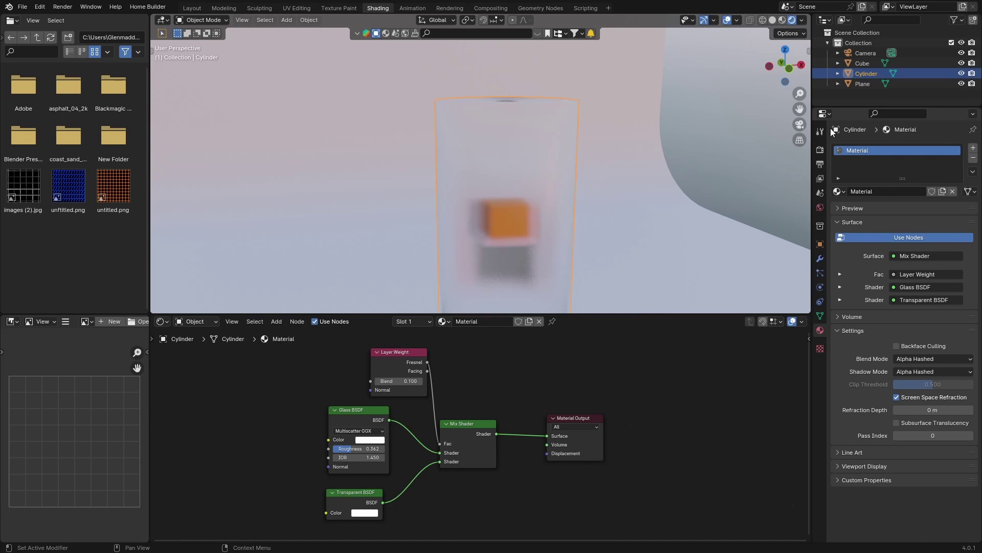
- Switch the render engine to Cycles
click(820, 150)
click(906, 148)
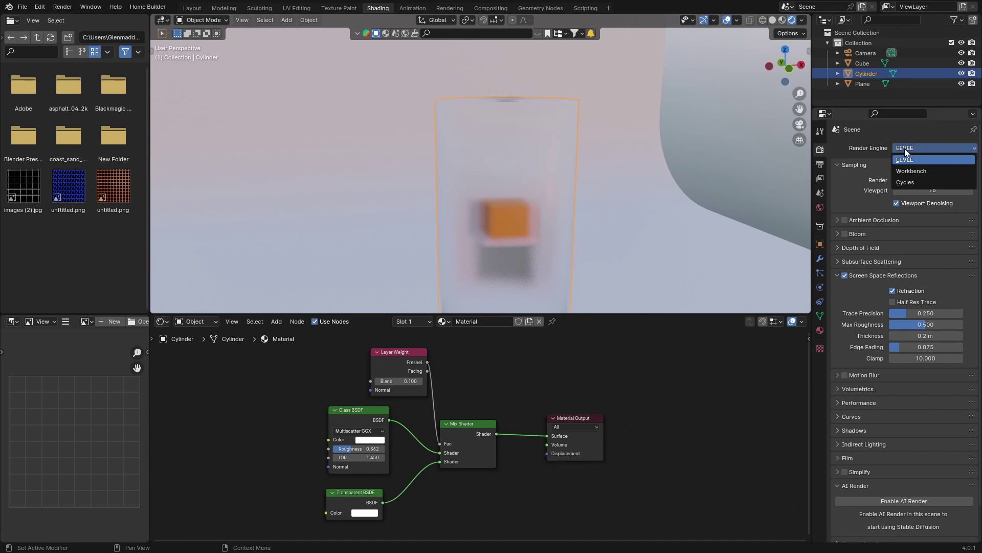
click(899, 182)
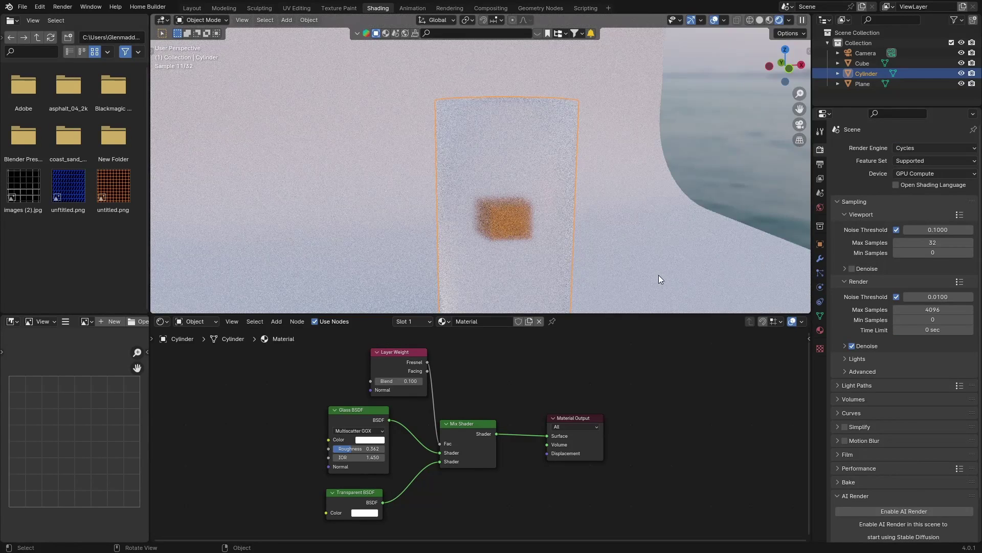
- Tune the glass Roughness and test Layer Weight Blend values from 0.800 down to 0.400
click(729, 155)
middle_drag(493, 231, 476, 174)
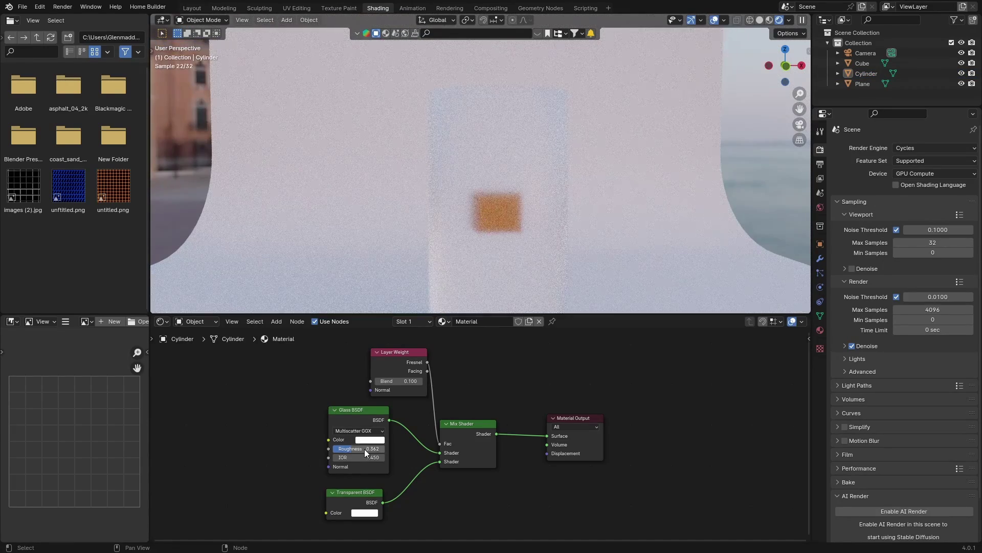
mouse_move(364, 453)
mouse_down()
mouse_move(328, 453)
mouse_move(351, 453)
mouse_up()
middle_drag(550, 212, 399, 314)
drag(397, 381, 461, 380)
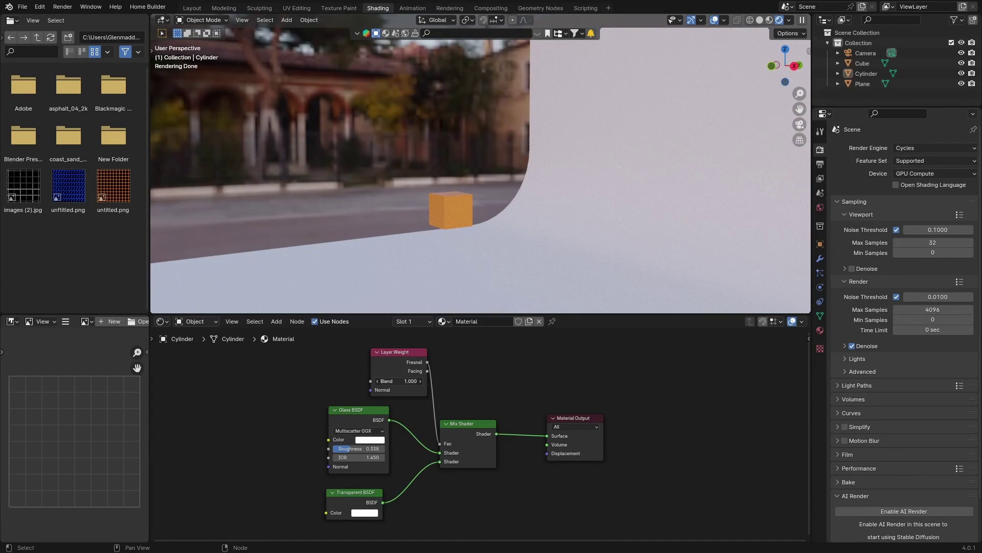
drag(460, 381, 424, 380)
- Enter a Layer Weight Blend of 0.25 and select the glass cylinder
click(398, 382)
key(BackSpace)
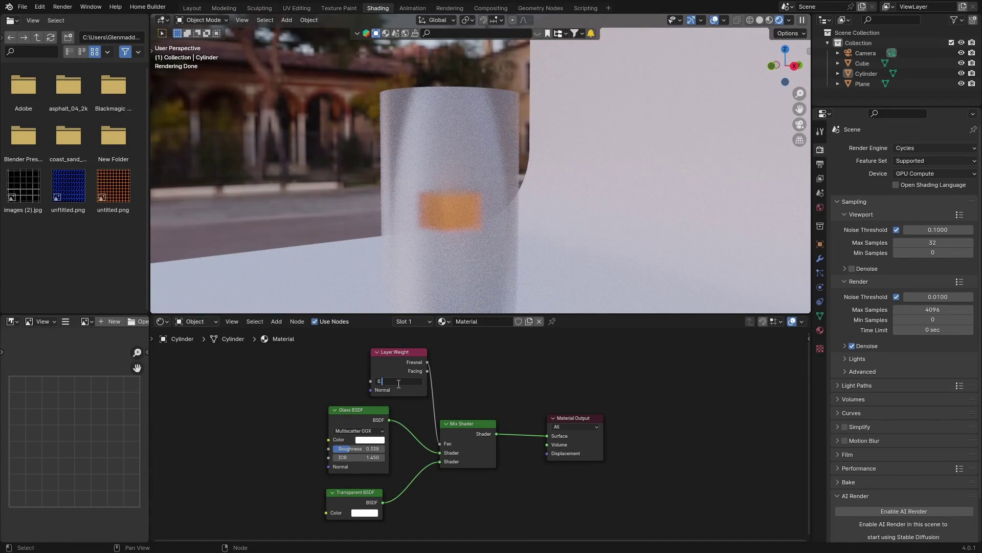
key(Return)
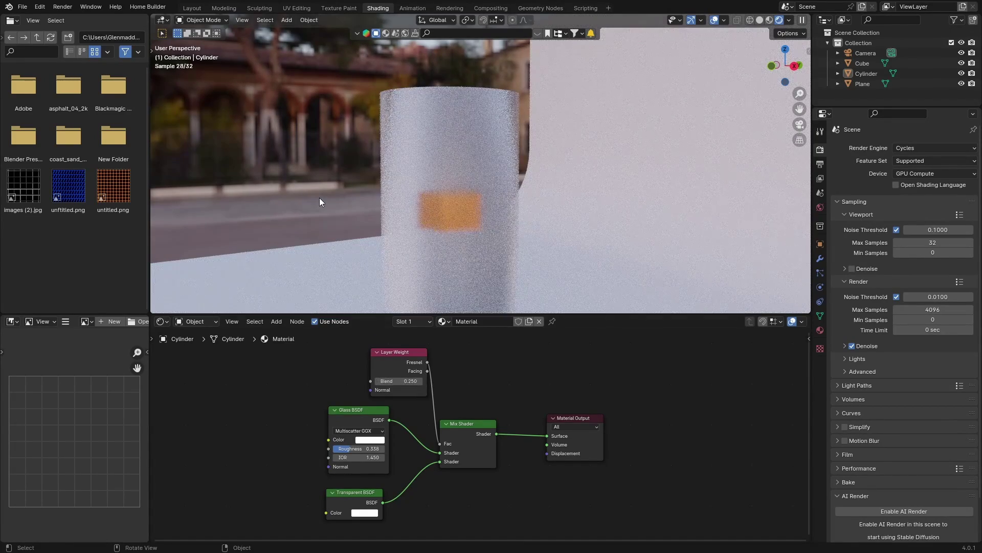
middle_drag(422, 208, 478, 208)
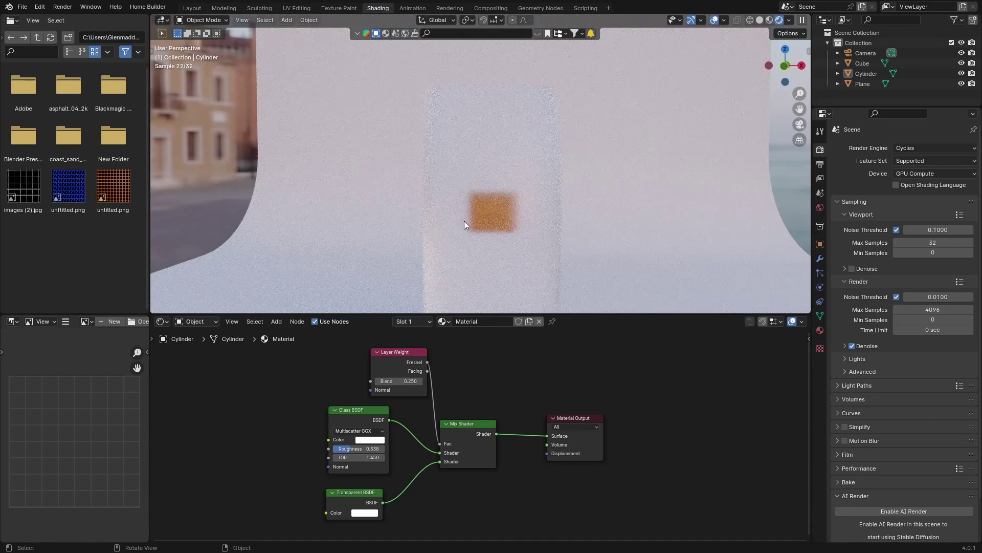
click(501, 212)
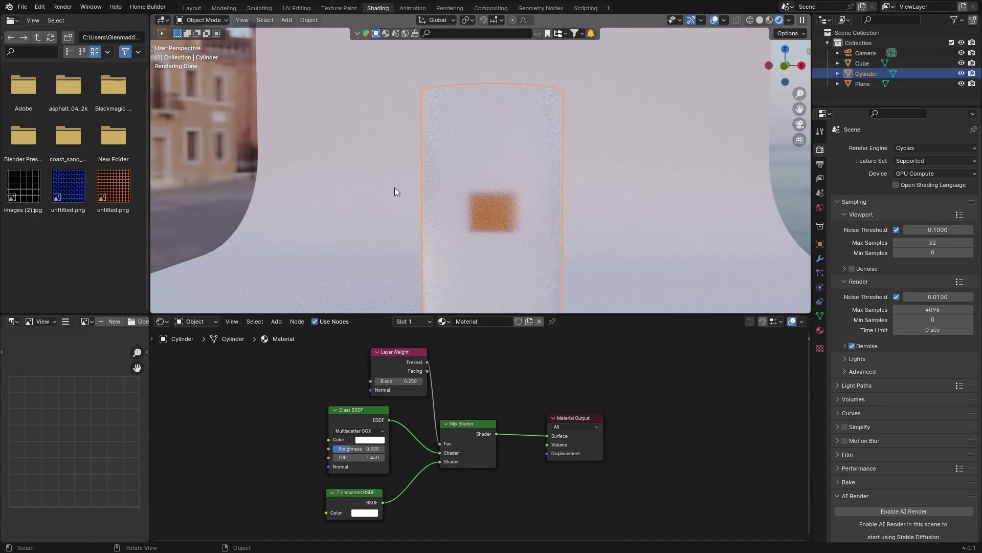
- Switch the viewport to the scene camera view with the camera gizmo button
click(797, 125)
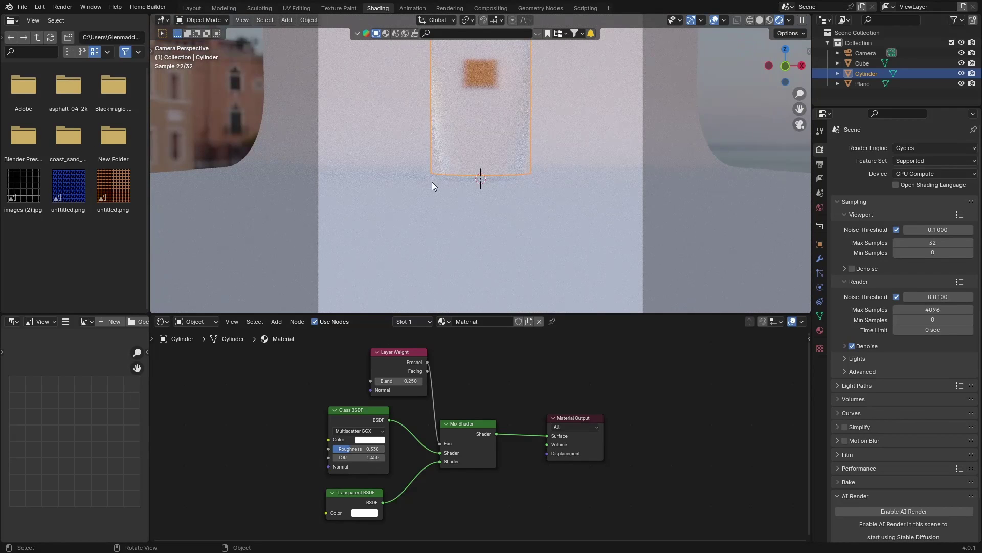